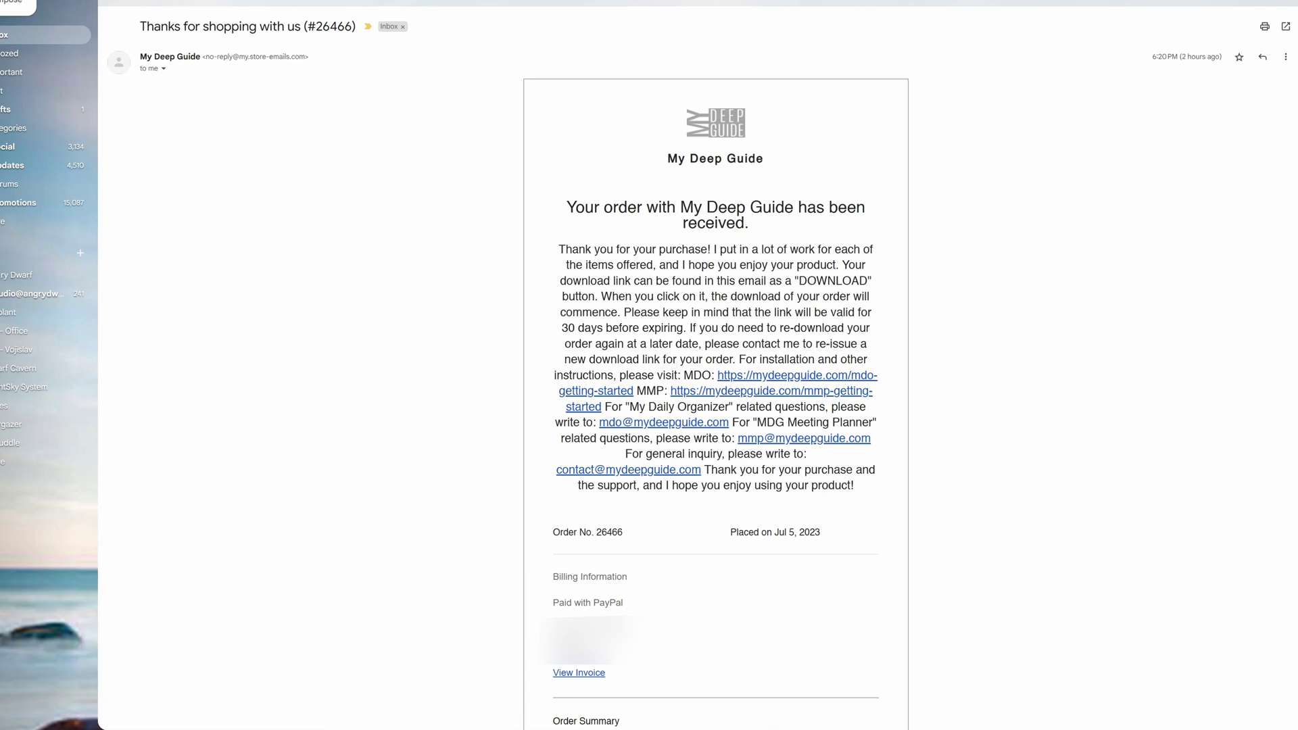
Highlight the order-confirmation email's subject line, then scroll through the message
mouse_move(170, 56)
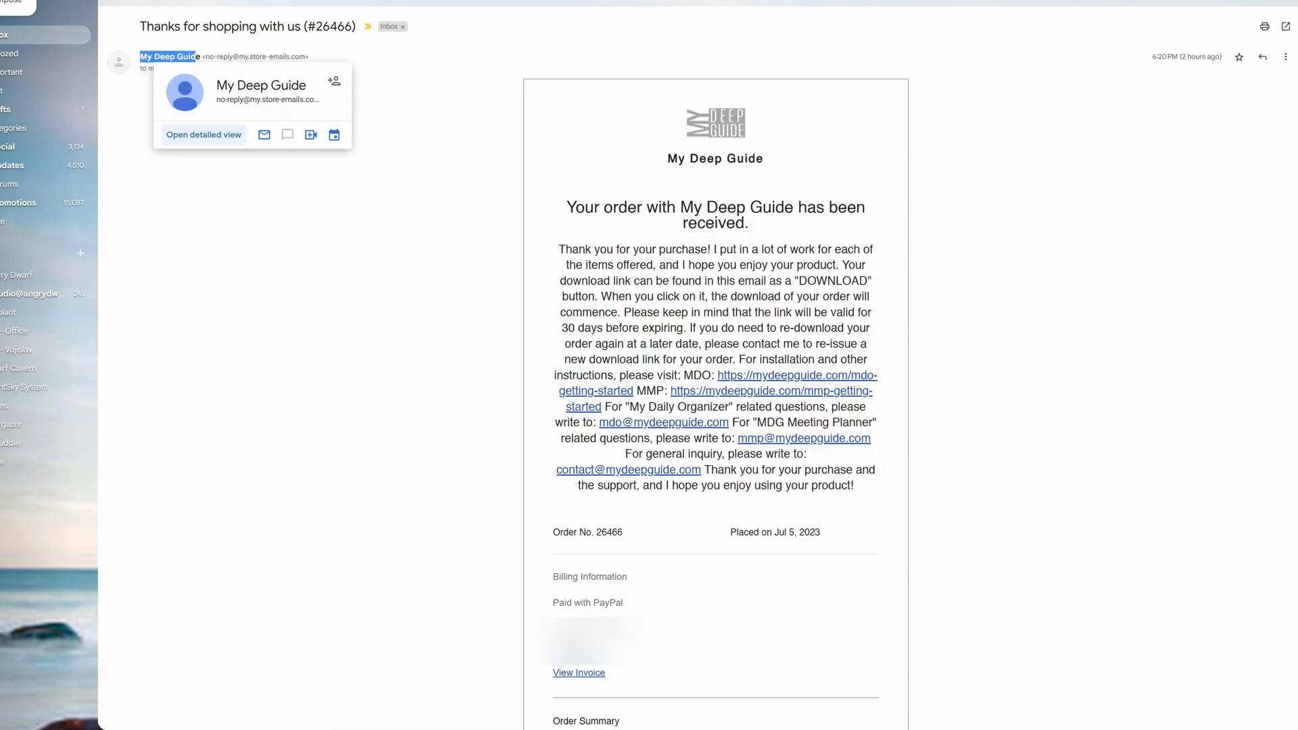
drag(140, 26, 332, 38)
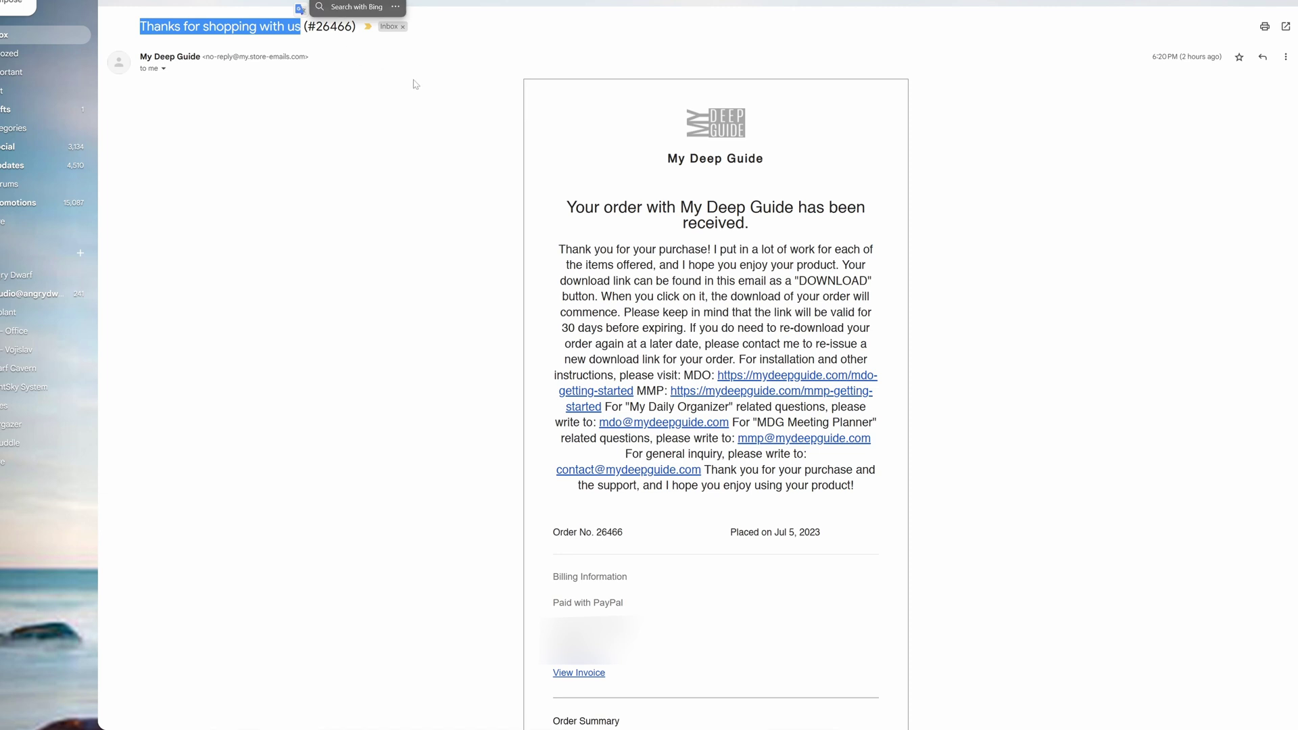
click(439, 139)
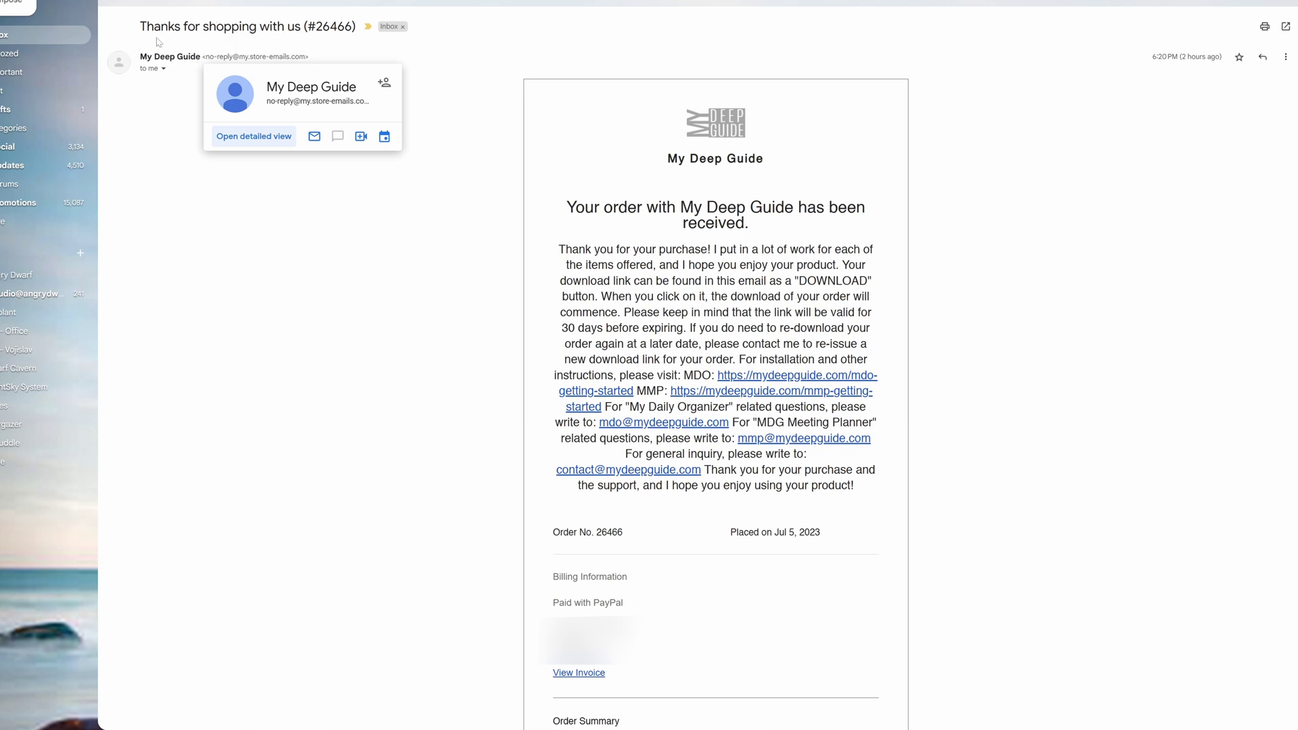
drag(140, 26, 355, 27)
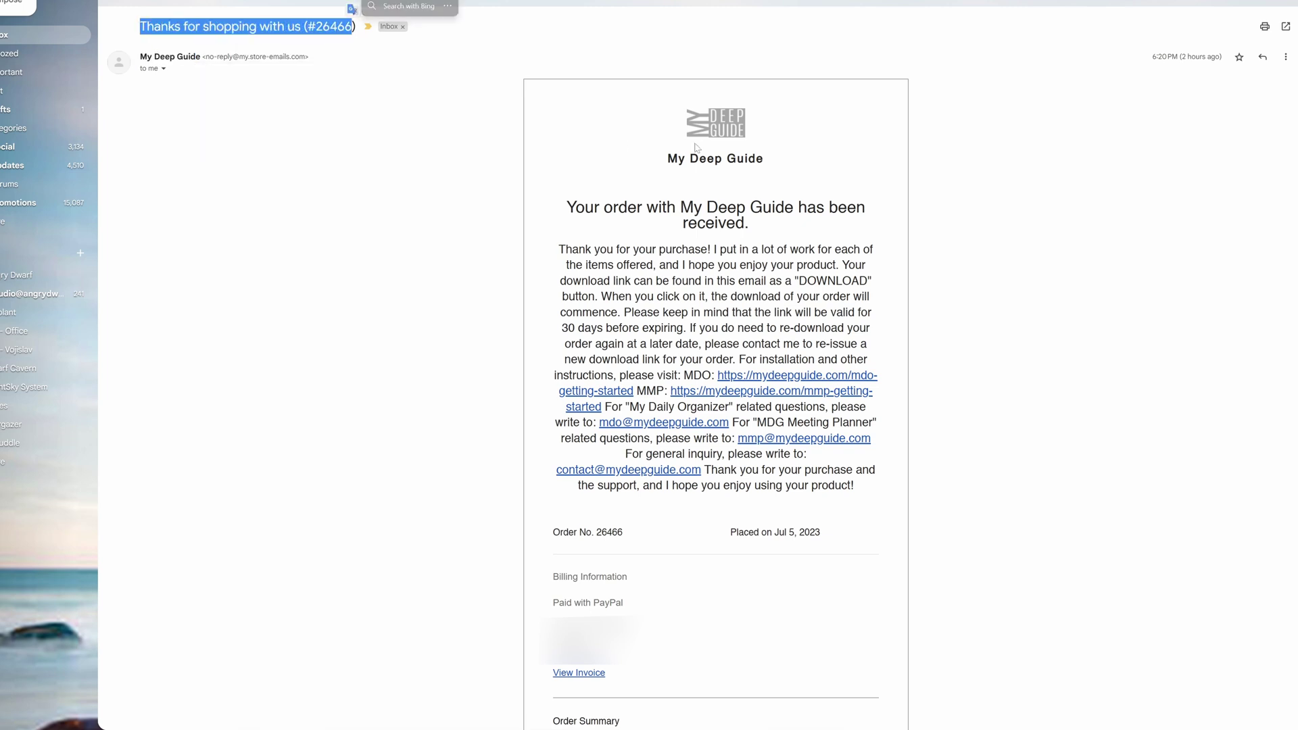
click(785, 237)
scroll(785, 413, down, 7)
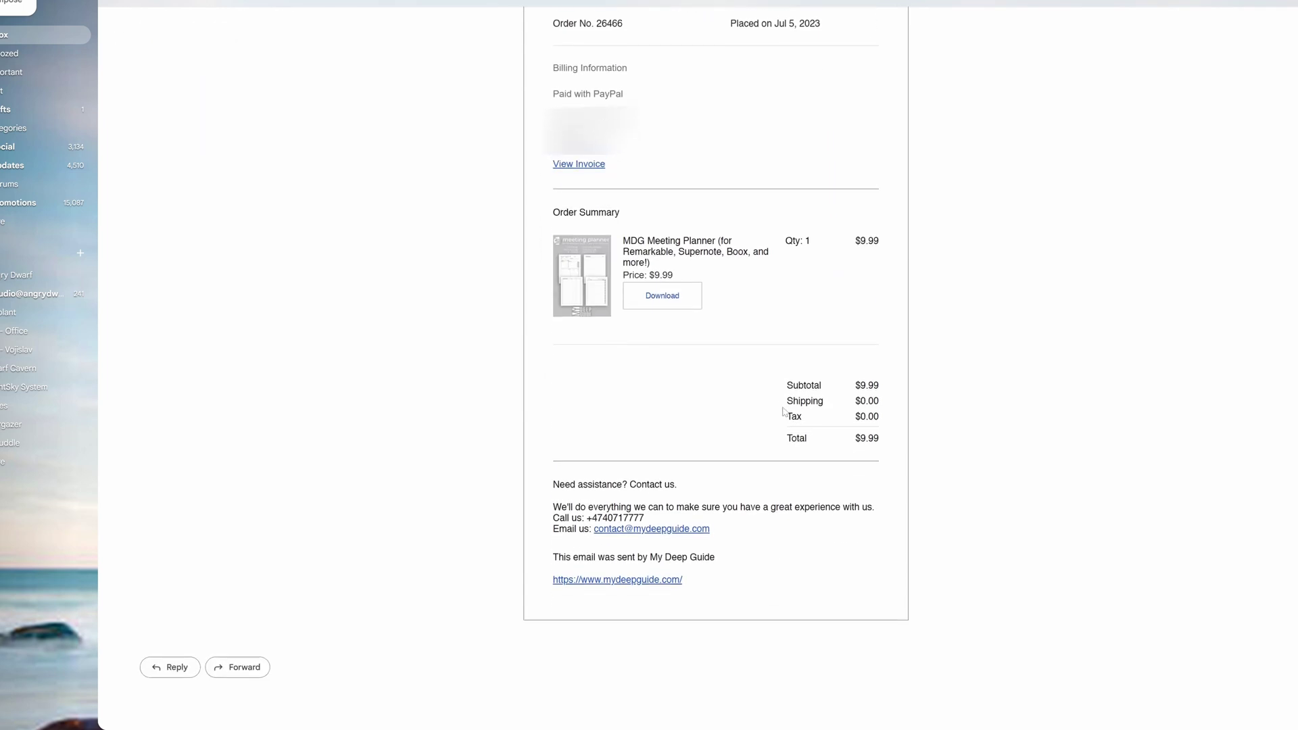
scroll(784, 412, up, 7)
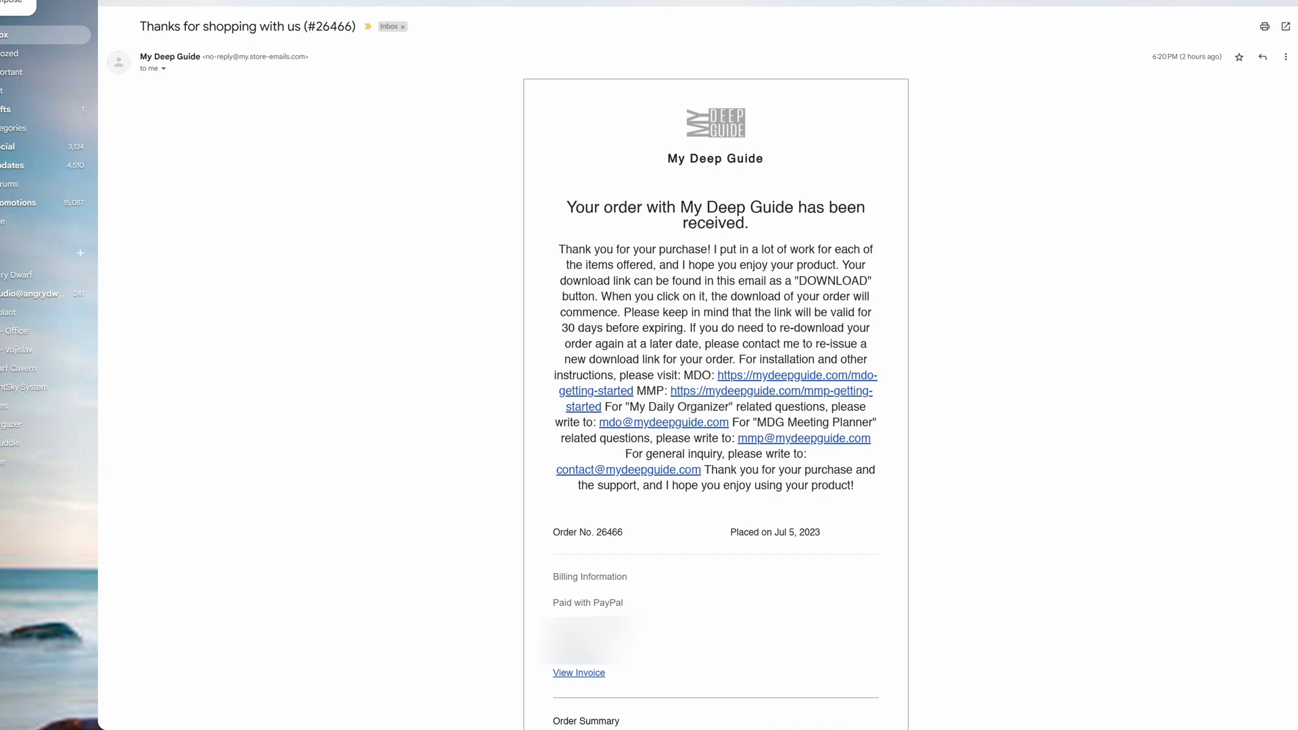
scroll(641, 492, down, 5)
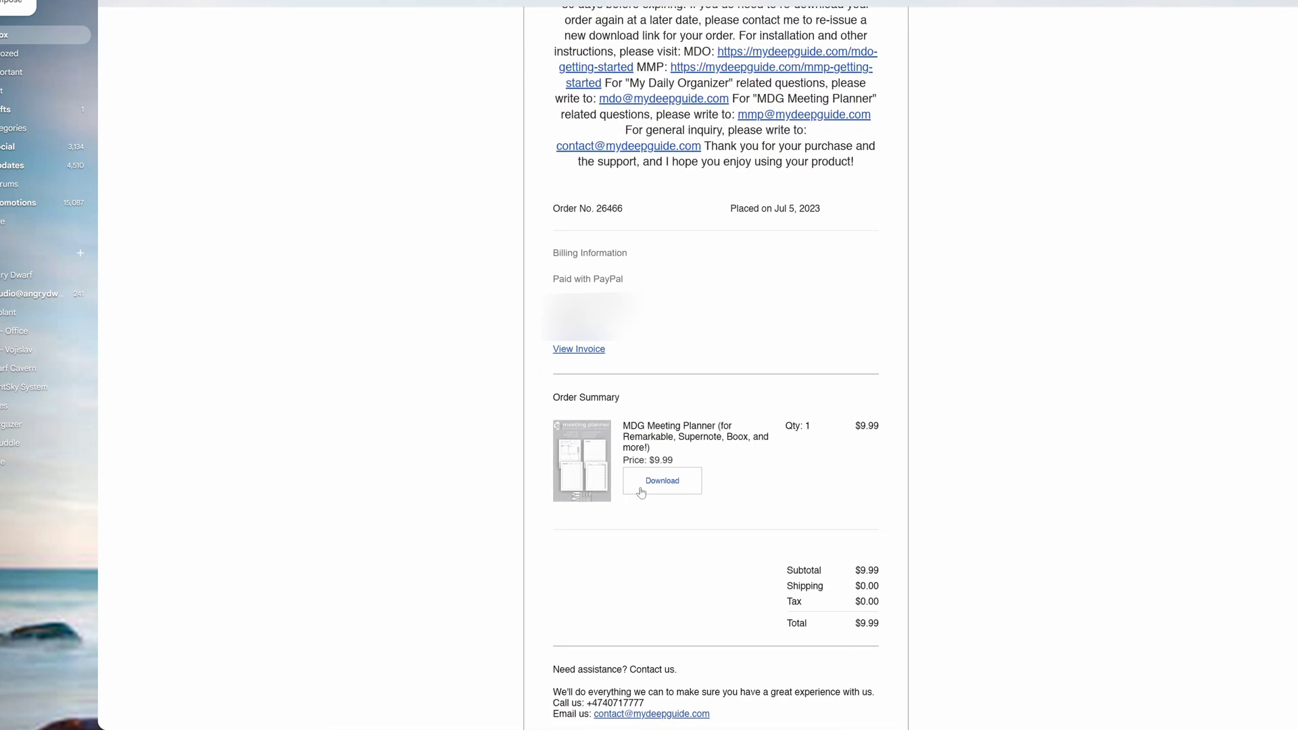
Start downloading the MDG Meeting Planner from the email's download link
click(696, 483)
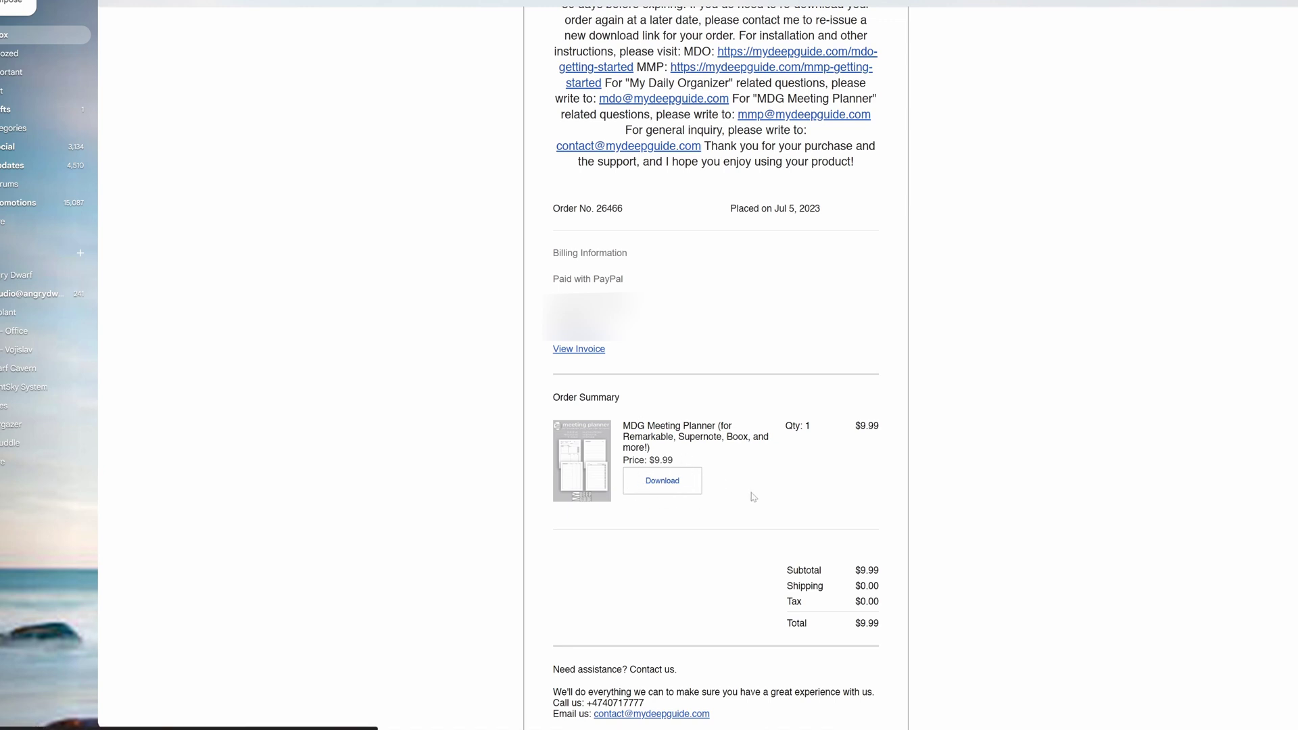
scroll(753, 497, up, 5)
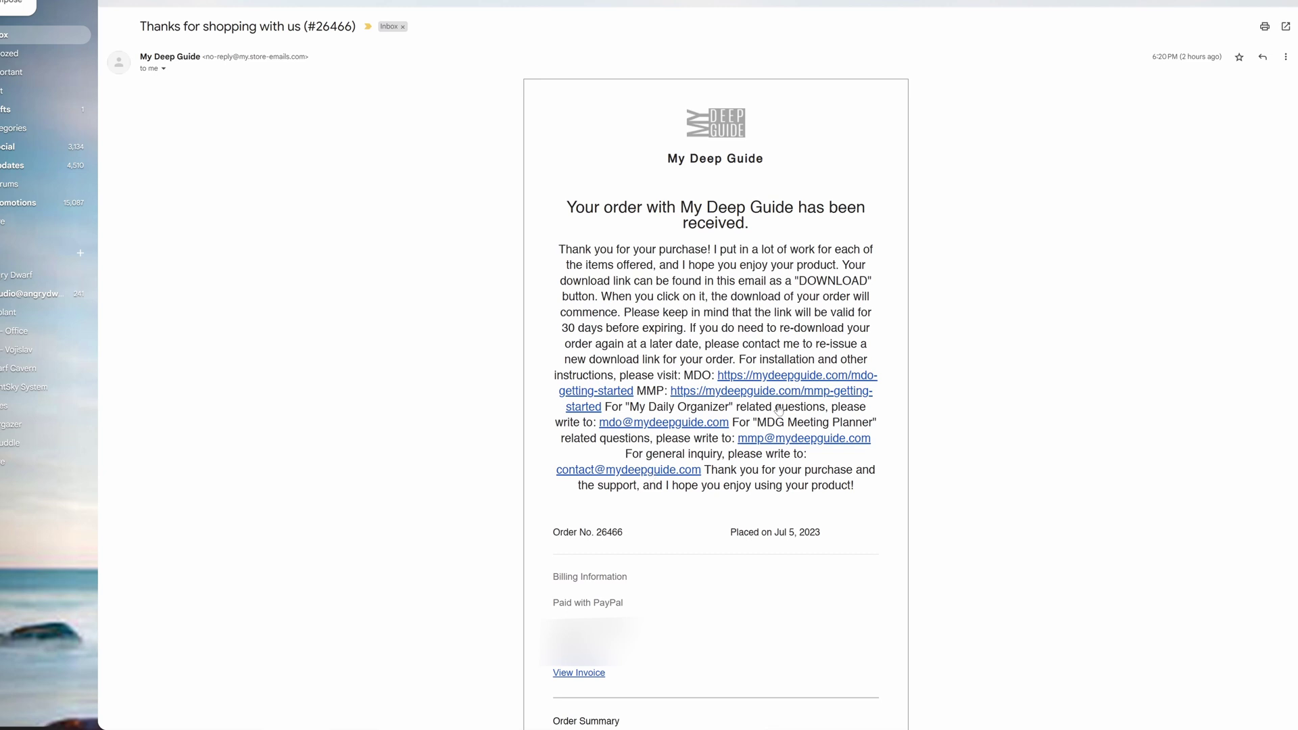
scroll(651, 473, down, 2)
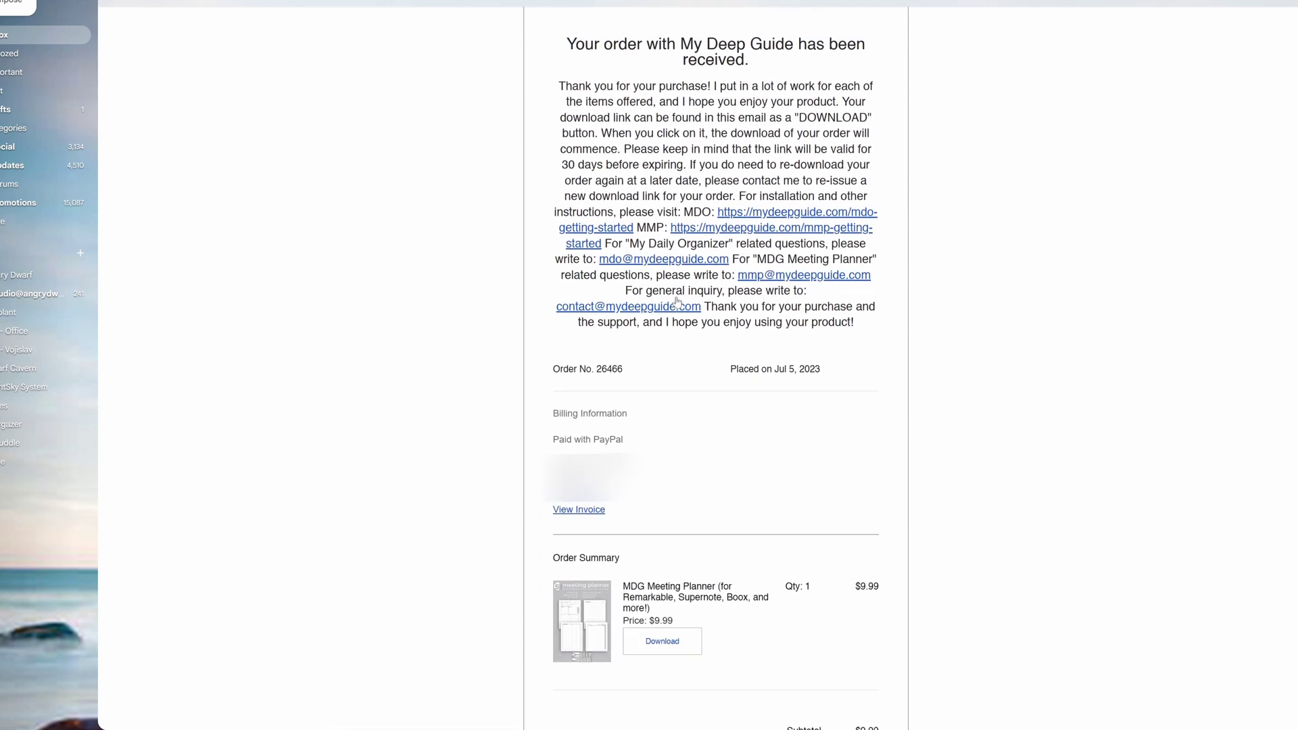
scroll(715, 379, up, 3)
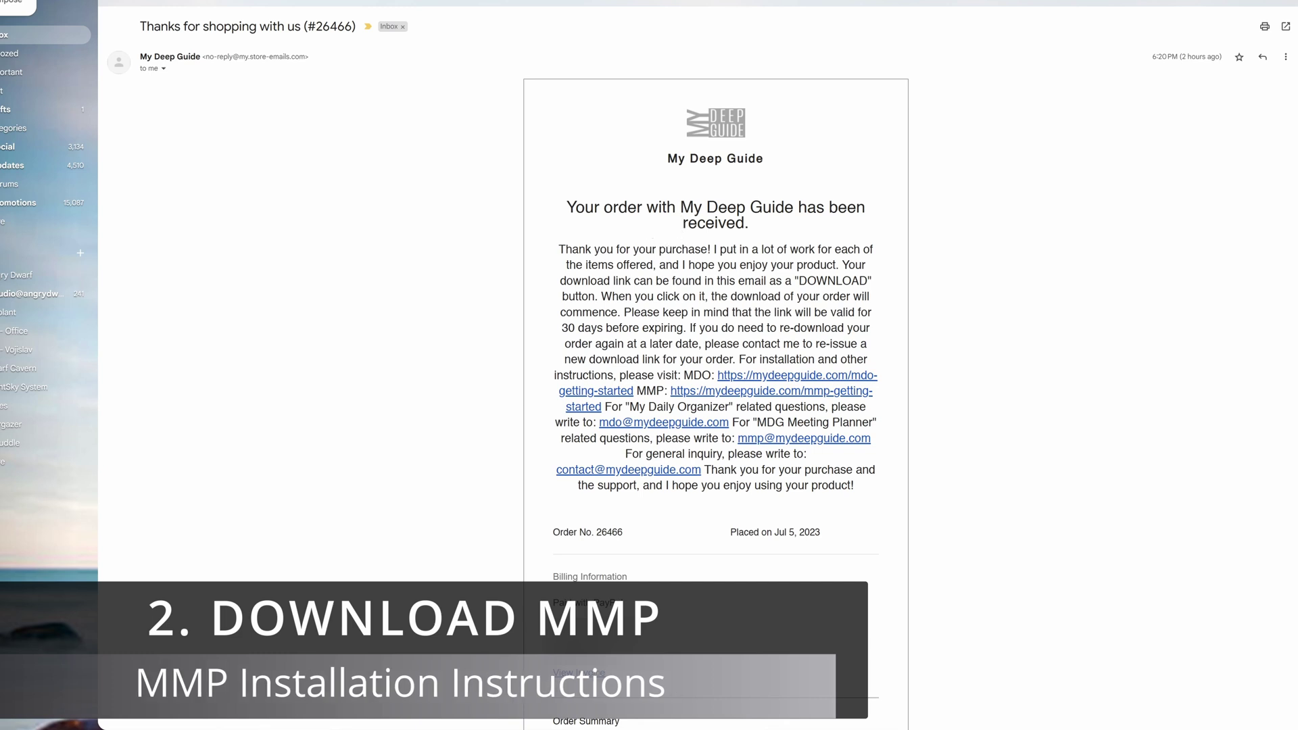
Highlight the email's thank-you, download-link, 30-day expiry and re-download notes
drag(566, 249, 715, 265)
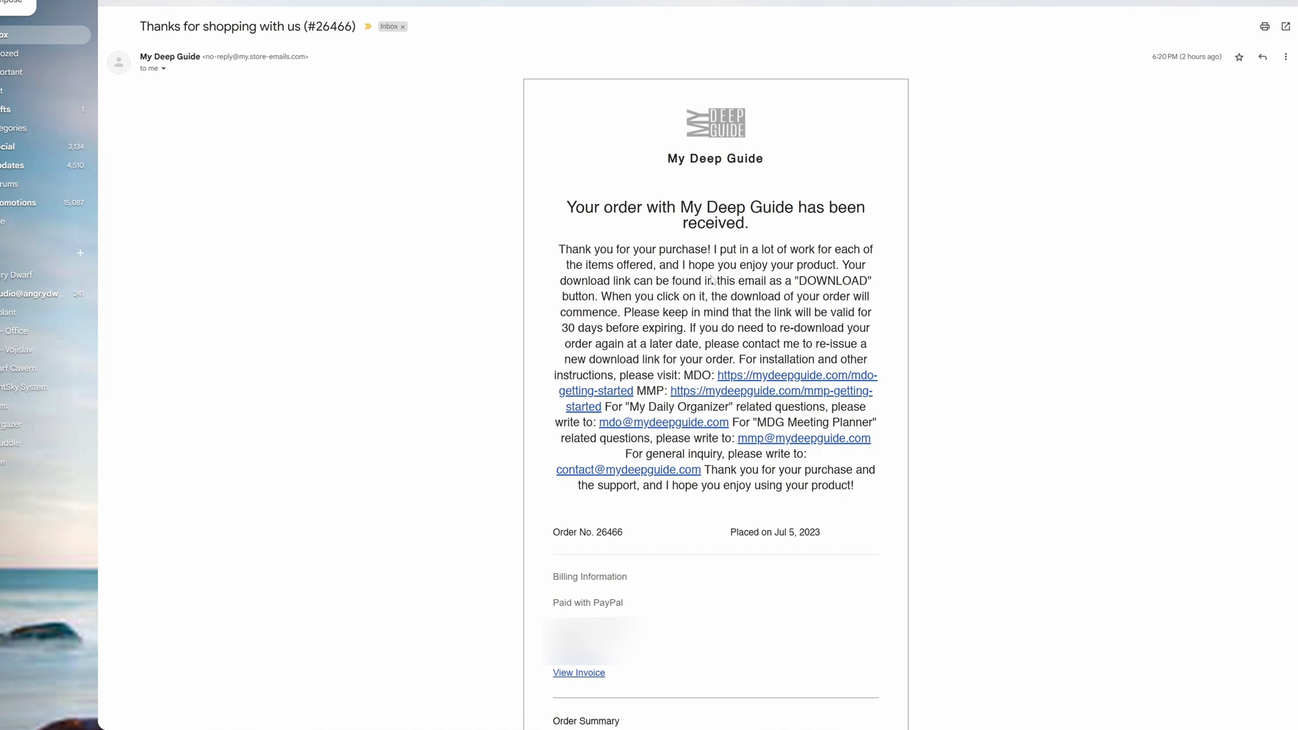
drag(561, 283, 782, 283)
click(820, 286)
scroll(638, 396, down, 6)
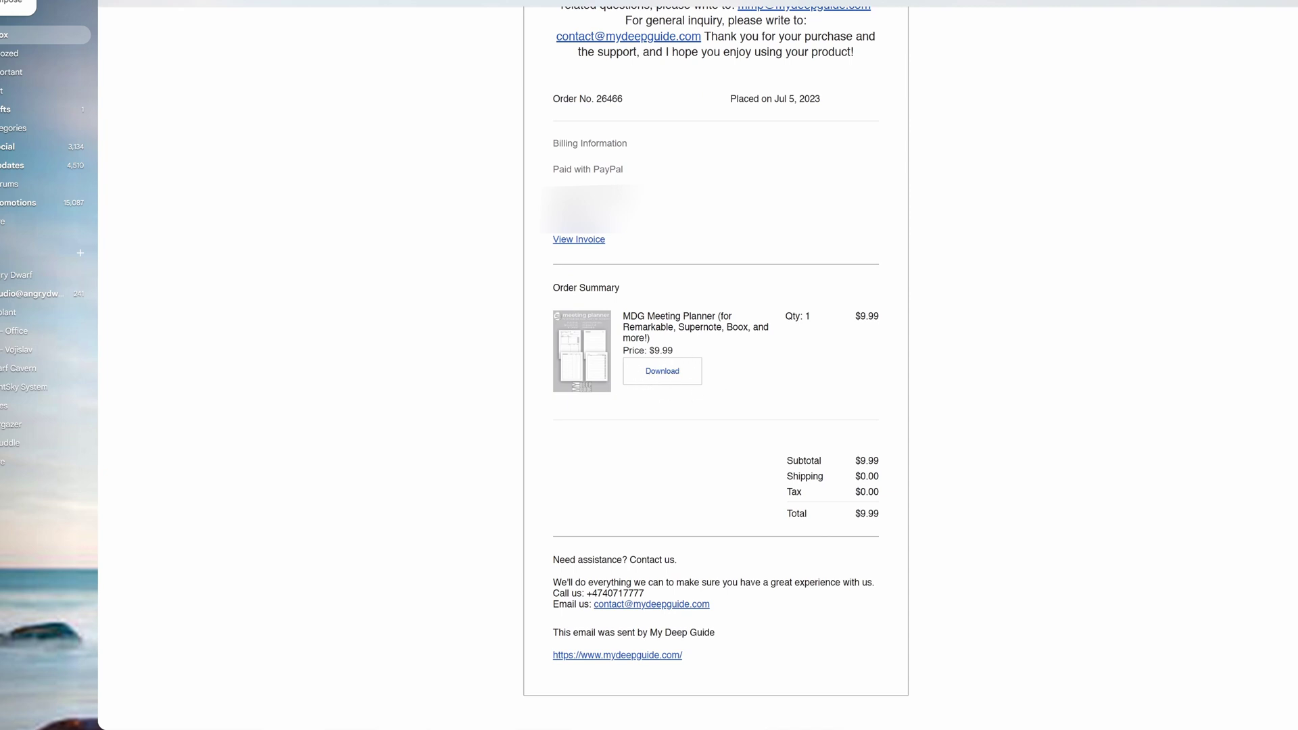
scroll(762, 503, up, 4)
scroll(762, 503, down, 3)
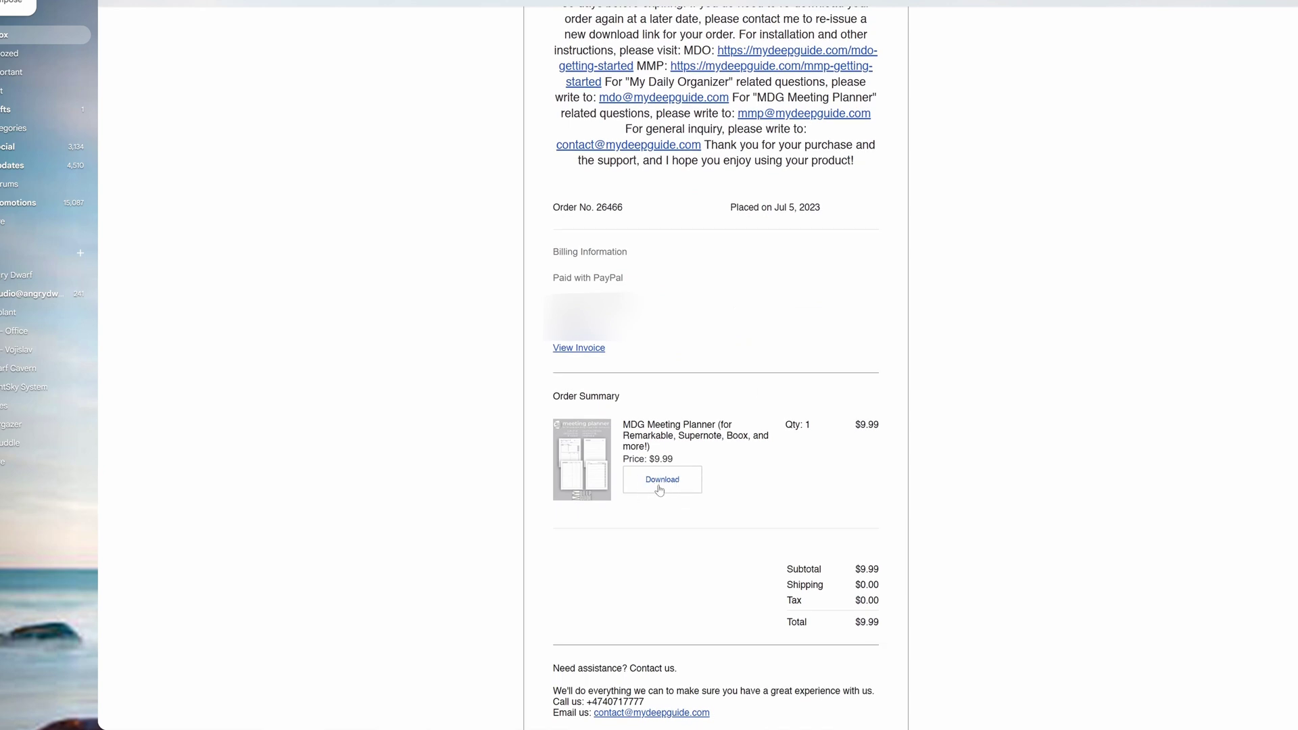
scroll(748, 529, up, 4)
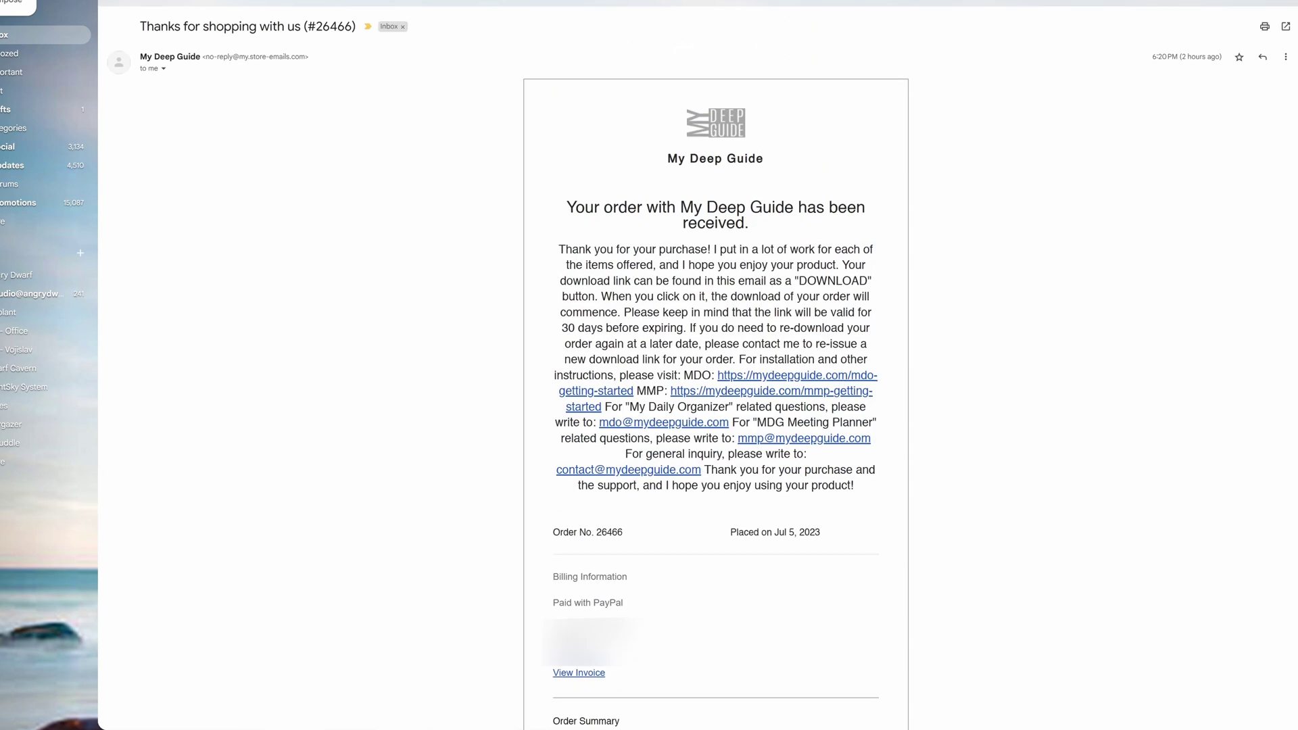
drag(562, 327, 683, 327)
click(714, 349)
mouse_move(661, 343)
mouse_down()
mouse_move(867, 343)
mouse_move(699, 344)
mouse_move(641, 359)
mouse_move(661, 359)
mouse_up()
click(661, 359)
Save MDG Meeting Planner v1.0.zip with its original name via Save as
scroll(715, 365, down, 2)
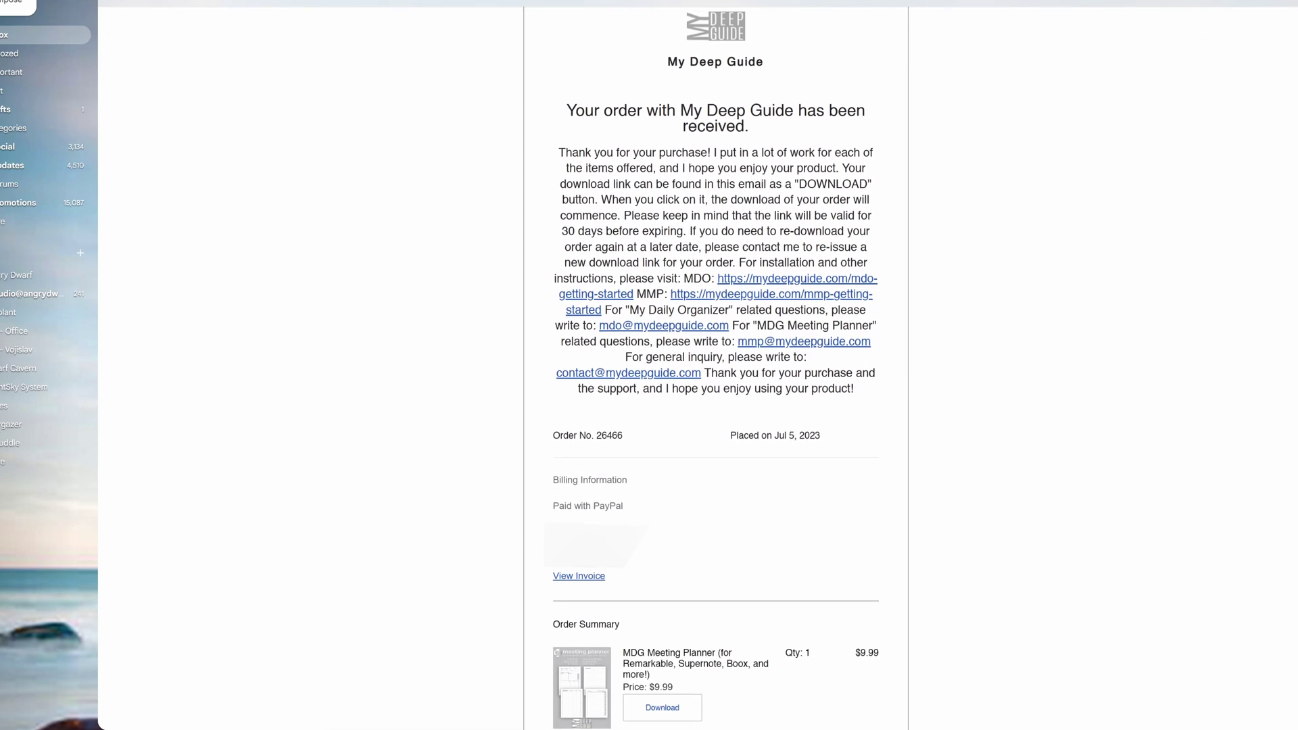
scroll(715, 365, down, 1)
scroll(683, 177, down, 1)
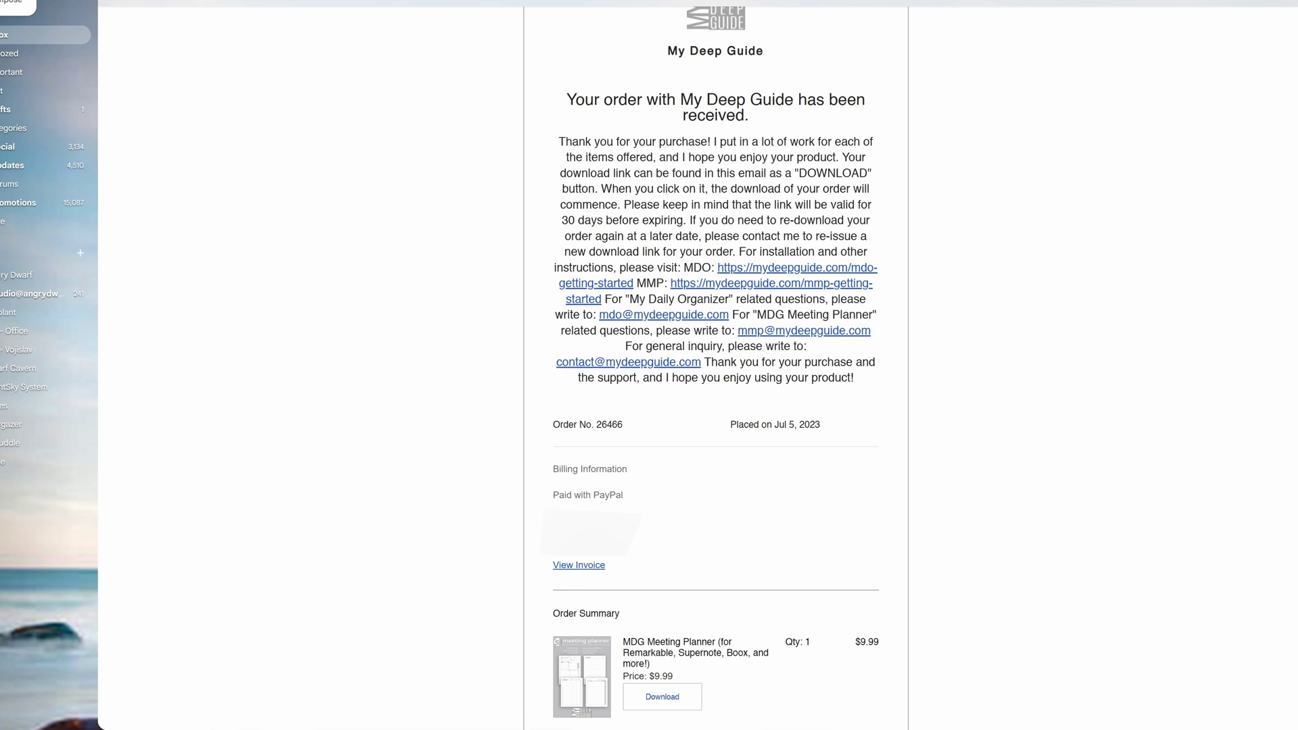
scroll(829, 409, down, 5)
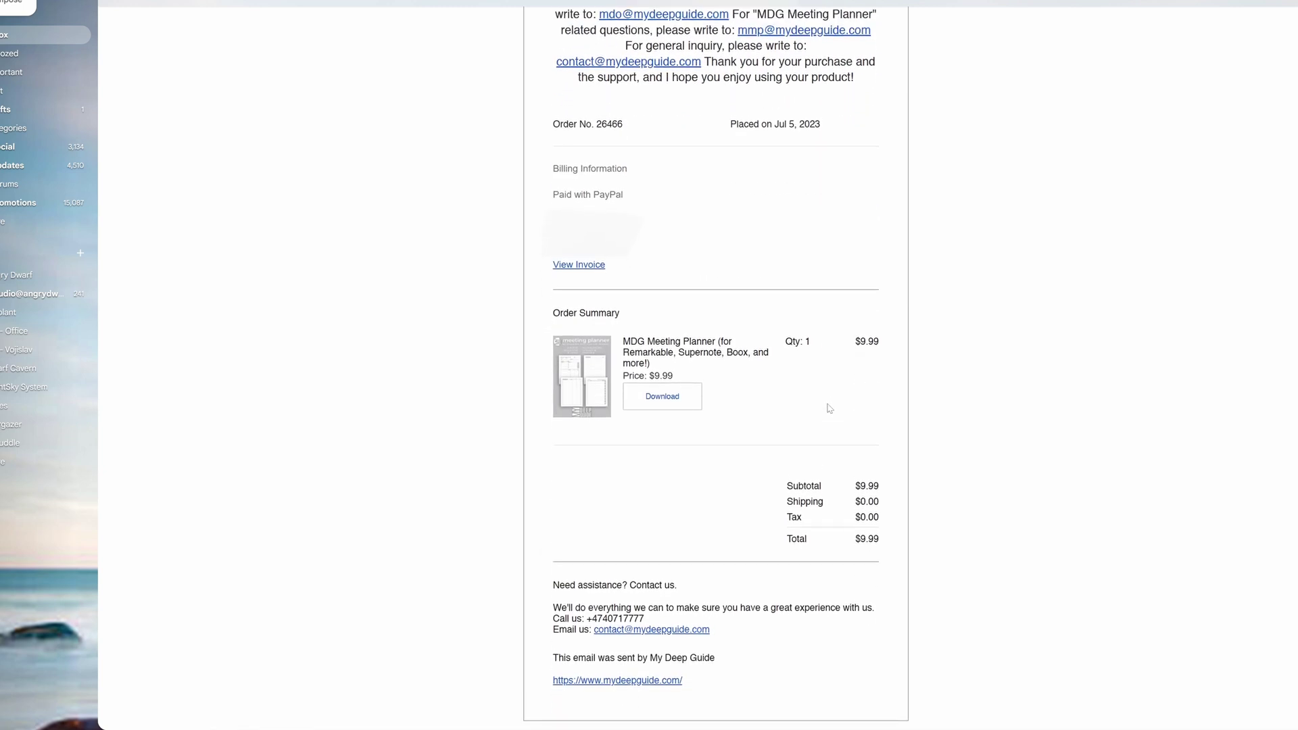
scroll(828, 409, up, 8)
scroll(822, 98, down, 4)
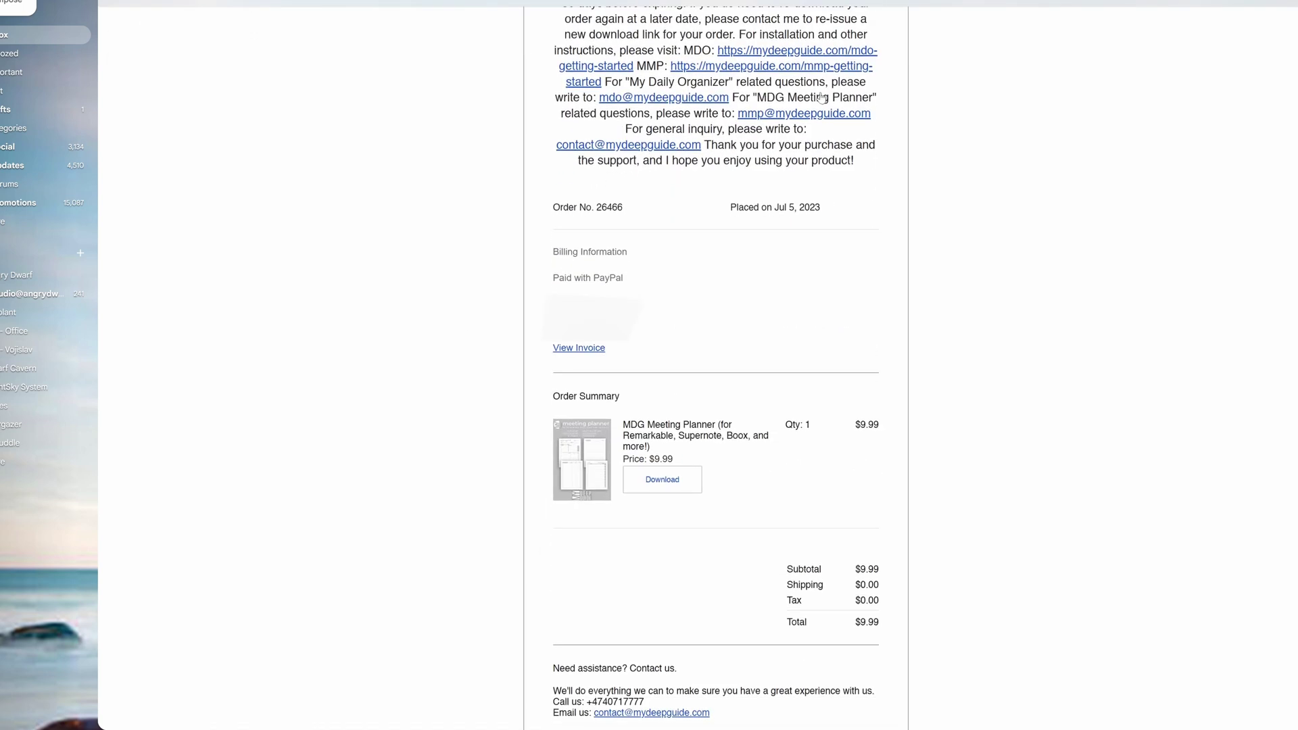
scroll(755, 372, down, 2)
scroll(784, 429, up, 2)
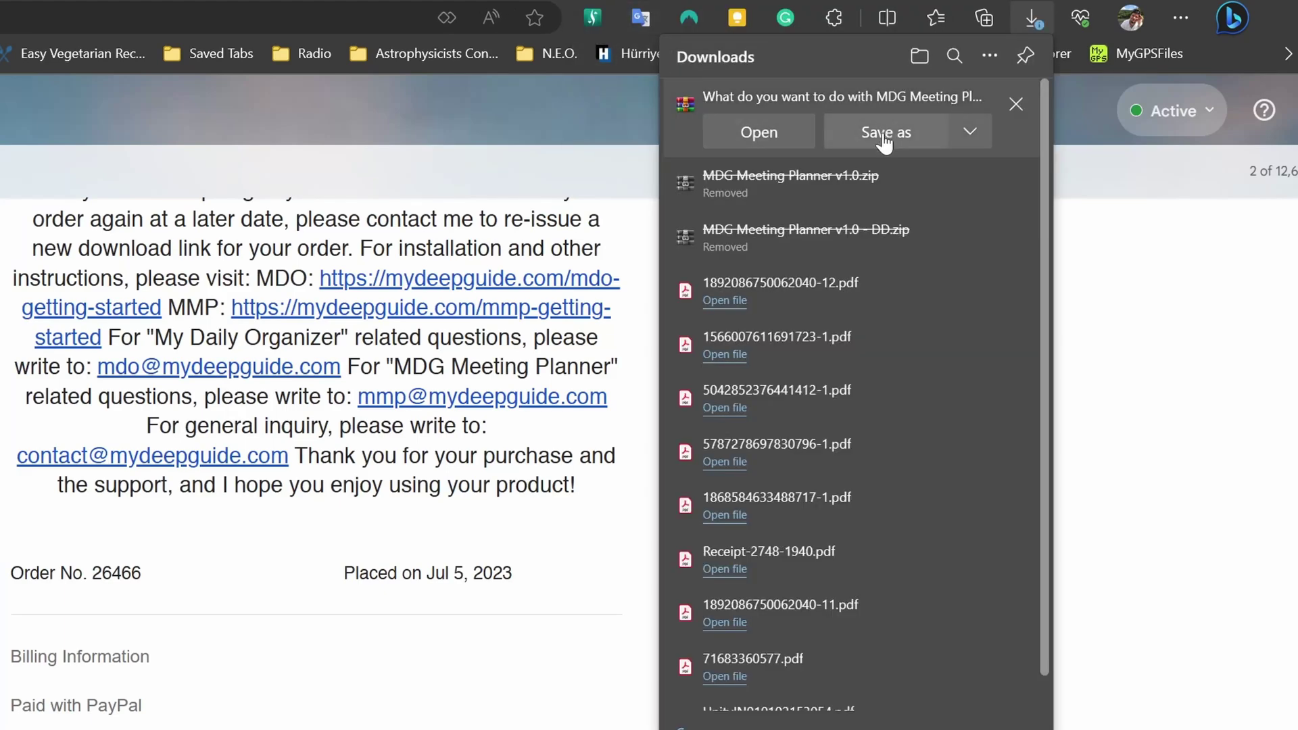
click(883, 135)
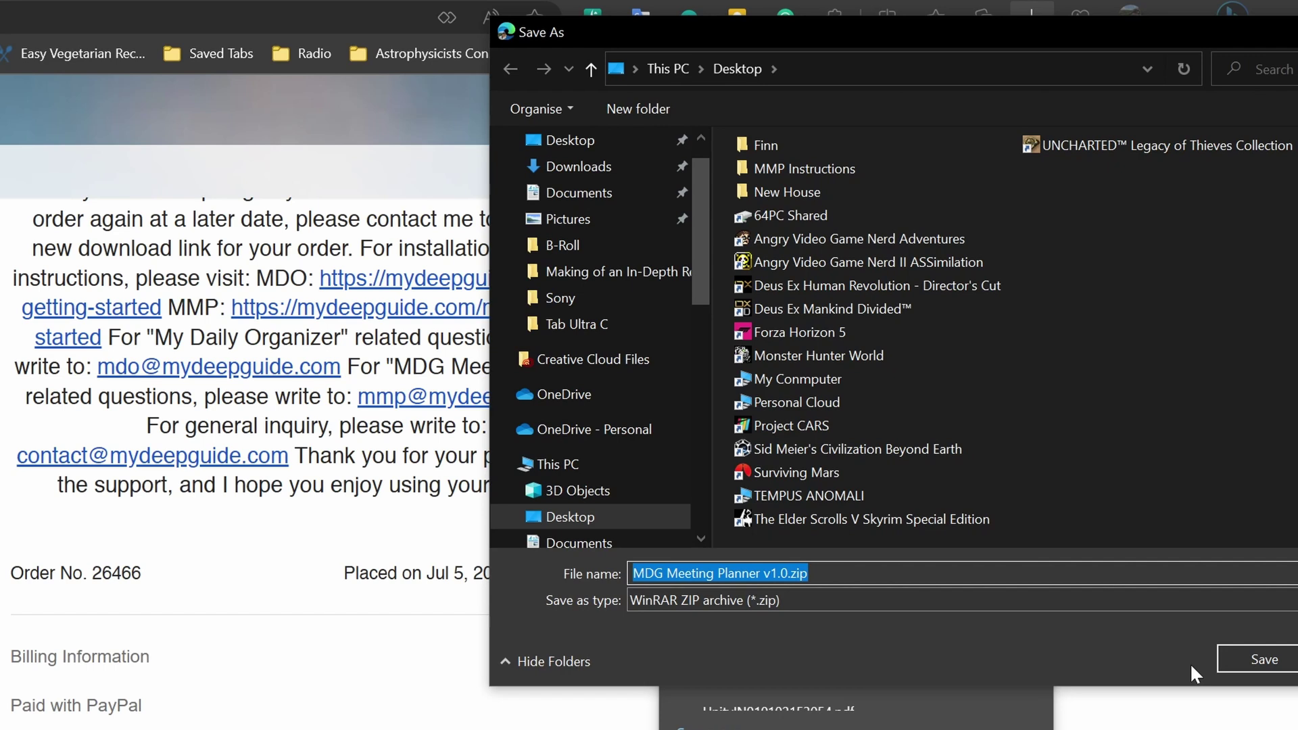
click(1251, 660)
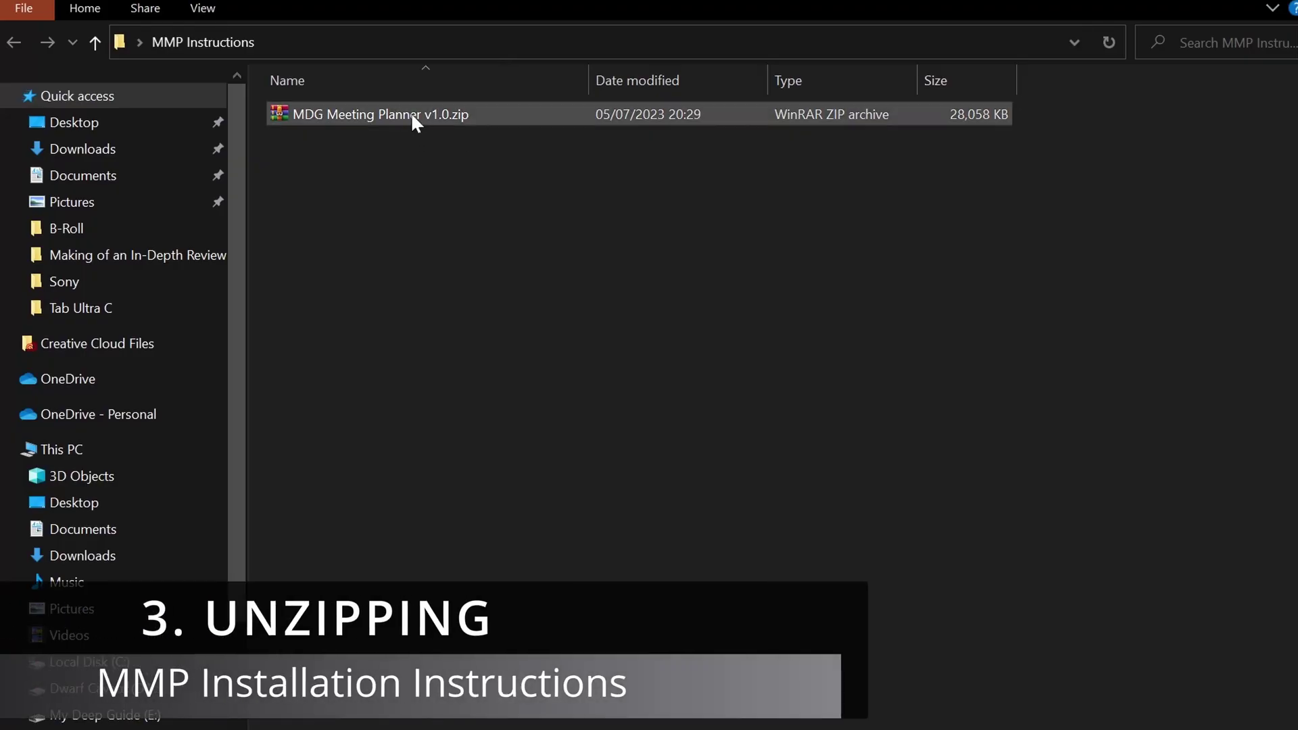
click(415, 113)
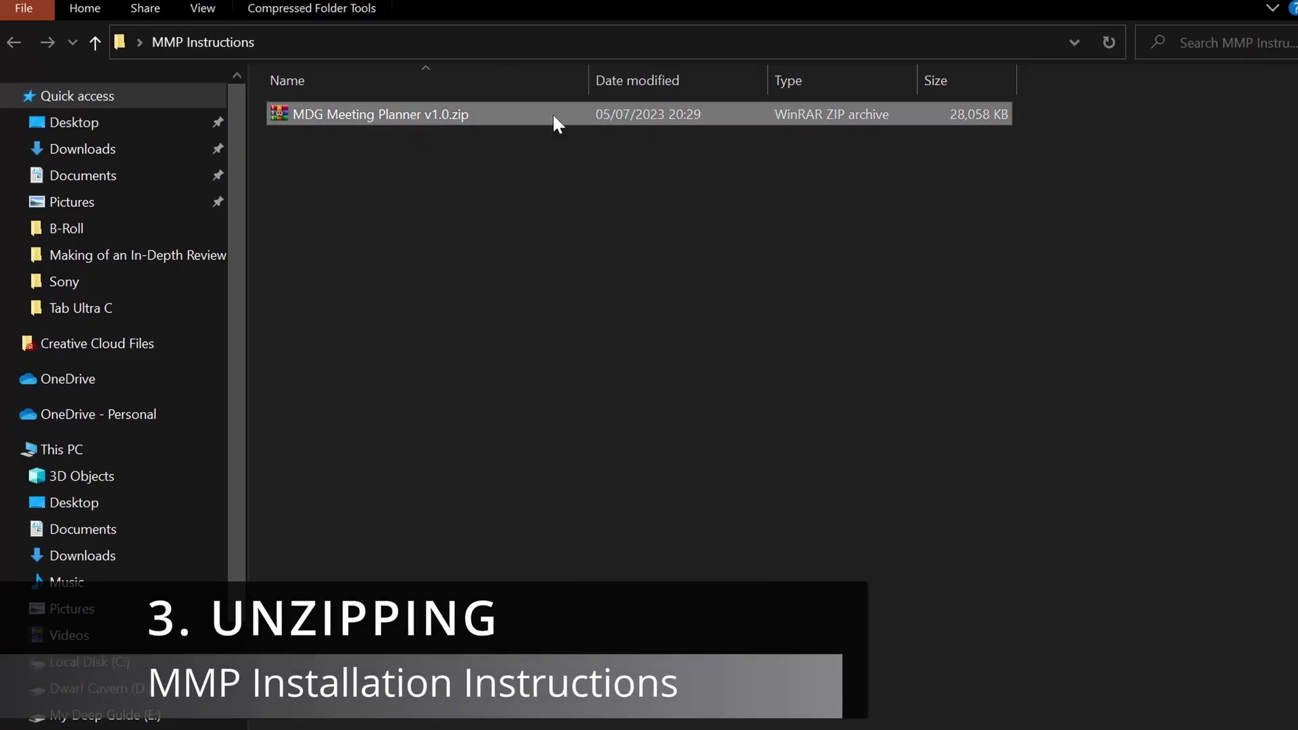
click(550, 257)
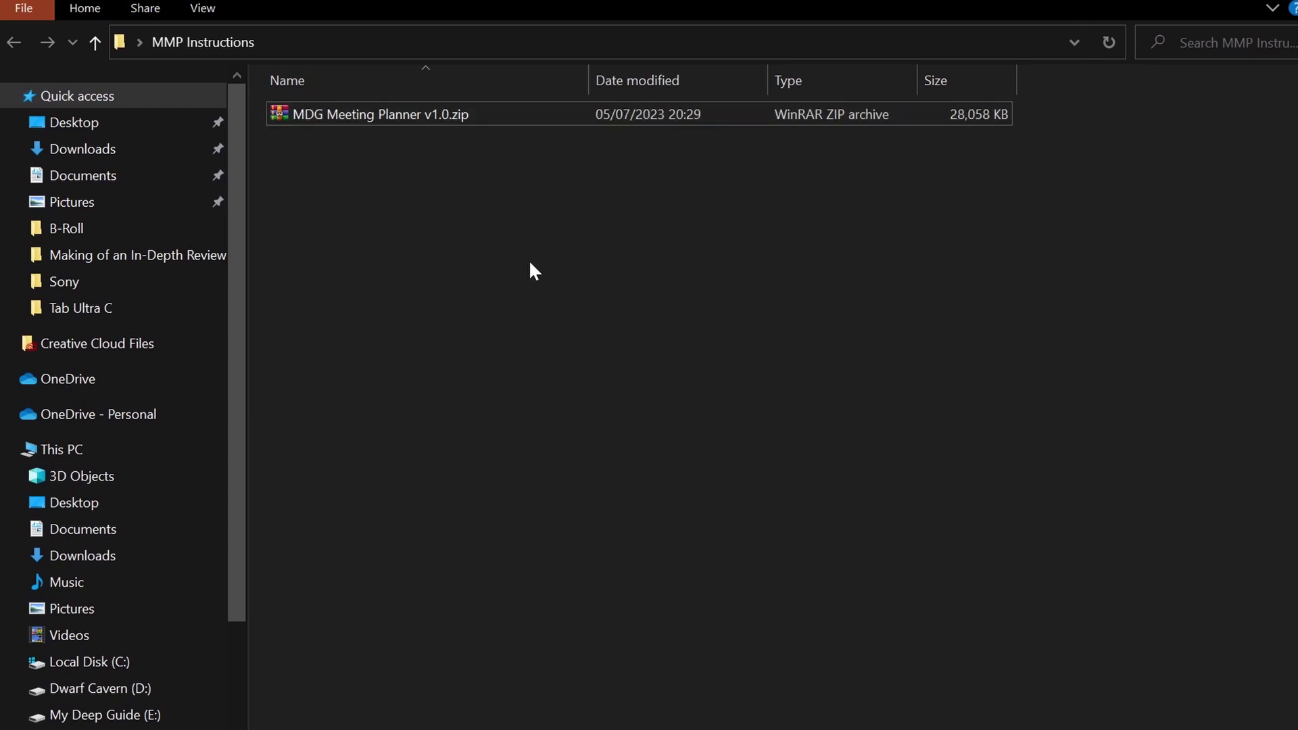
click(438, 115)
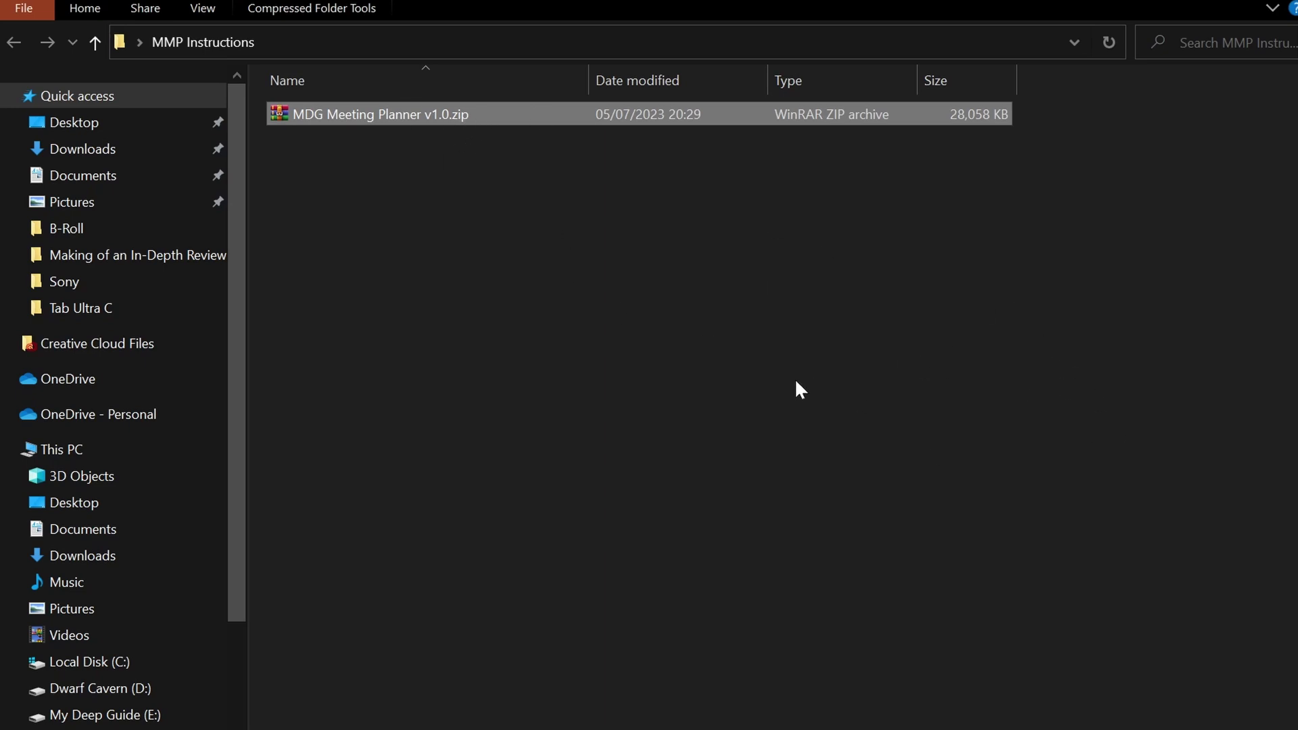
click(595, 293)
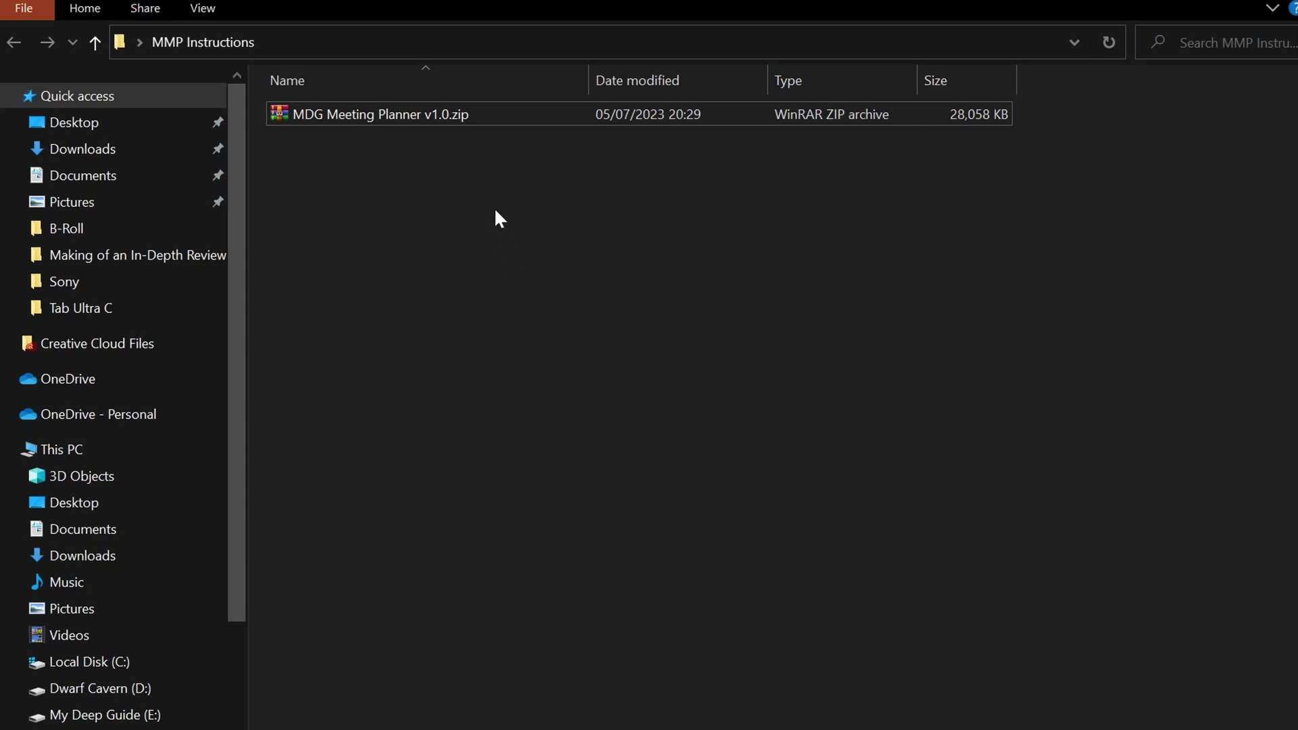
click(448, 115)
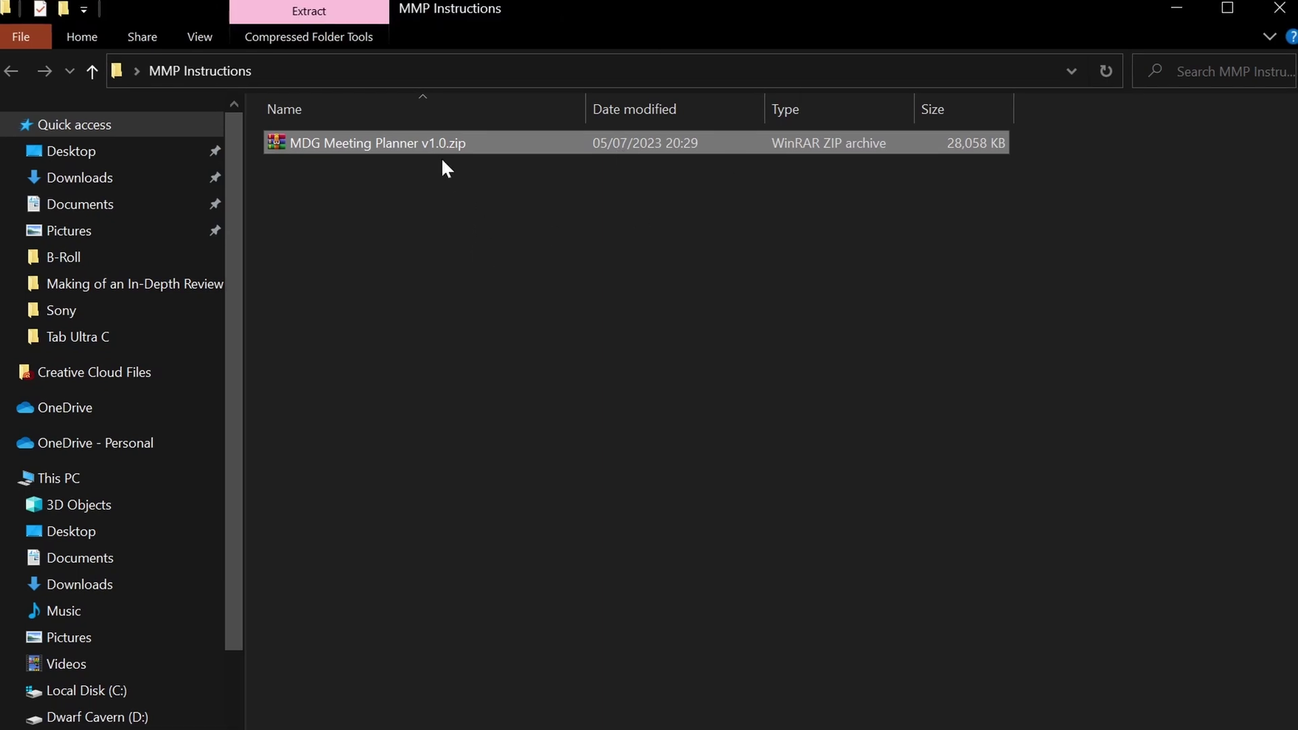
Extract MDG Meeting Planner v1.0.zip here and select the new MDG Meeting Planner folder
right_click(427, 150)
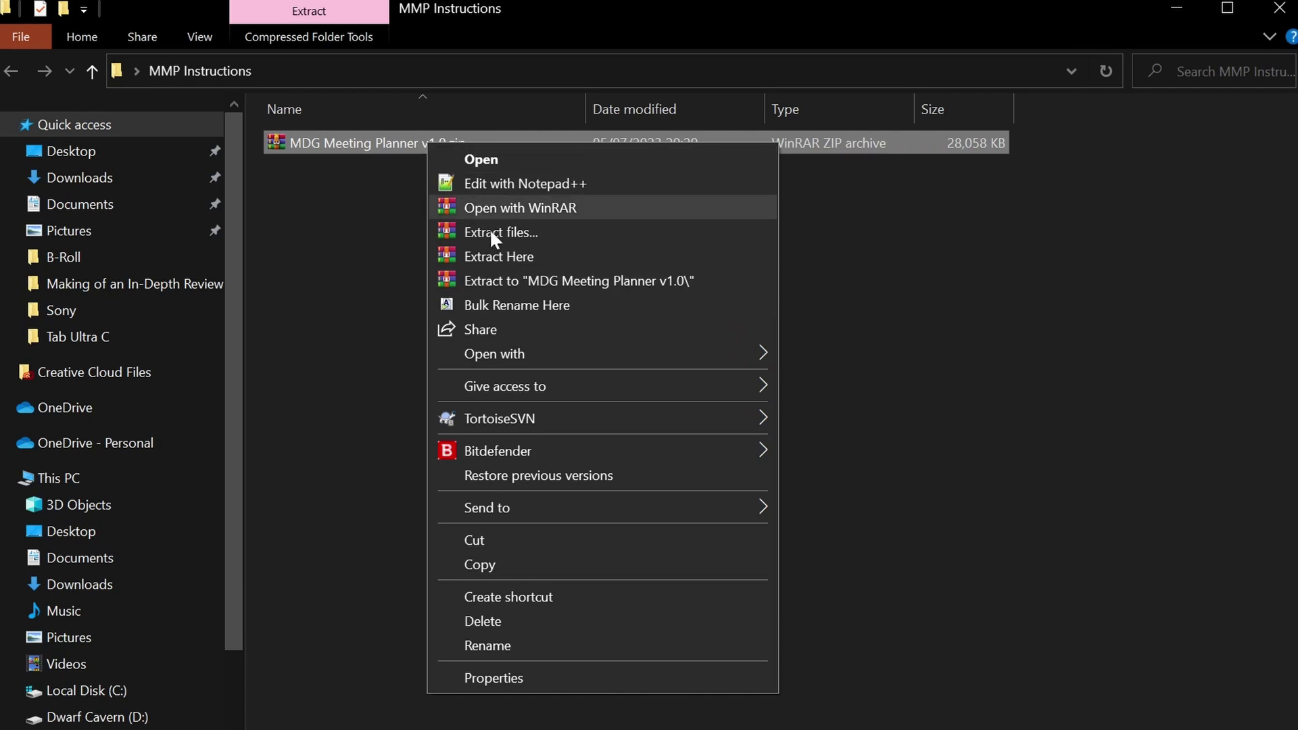
click(518, 259)
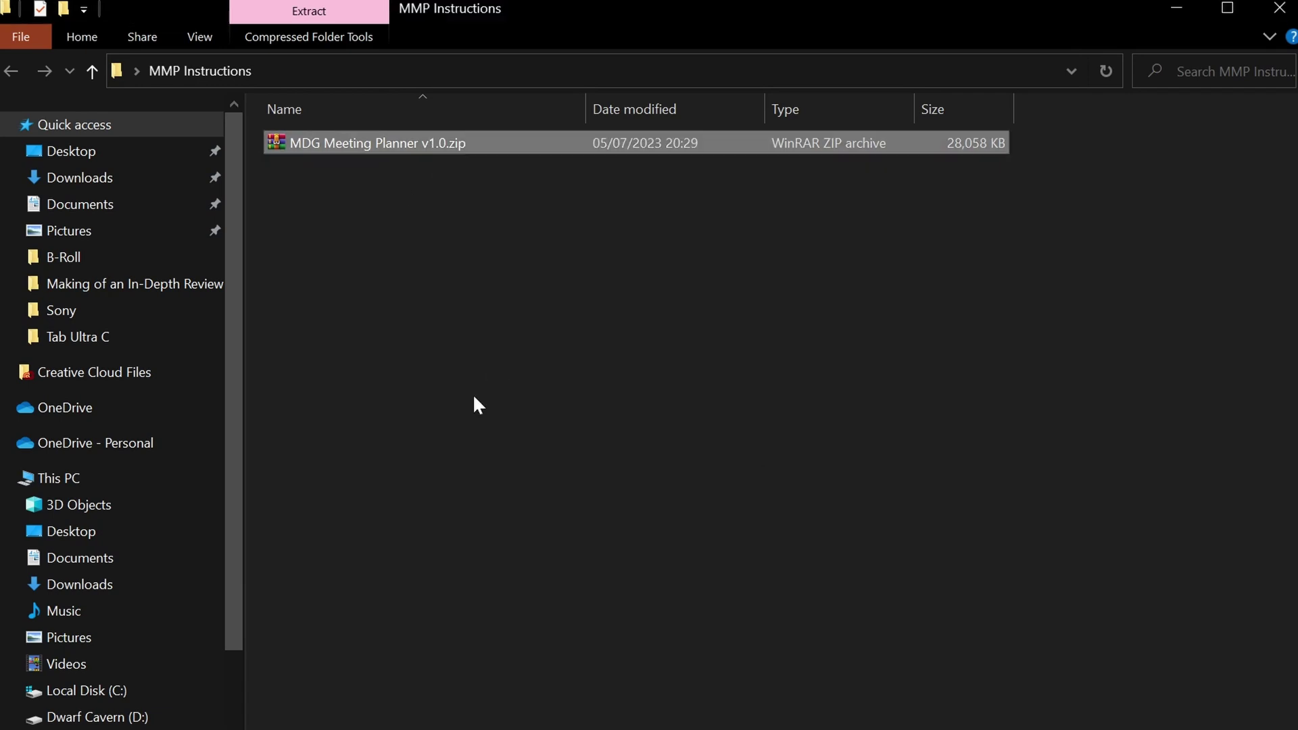
click(392, 135)
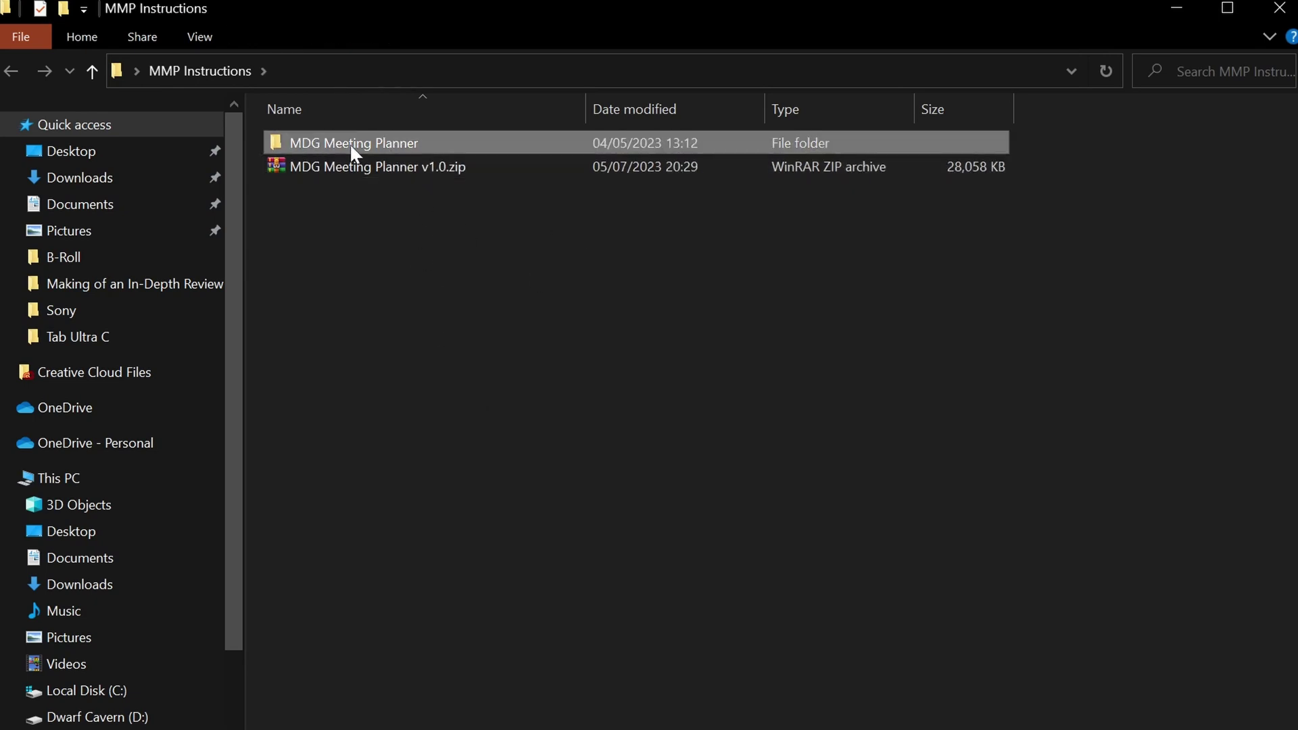
Open MDG Meeting Planner and look inside the 10.3, 13.3 and 7.8 Inch folders
double_click(386, 144)
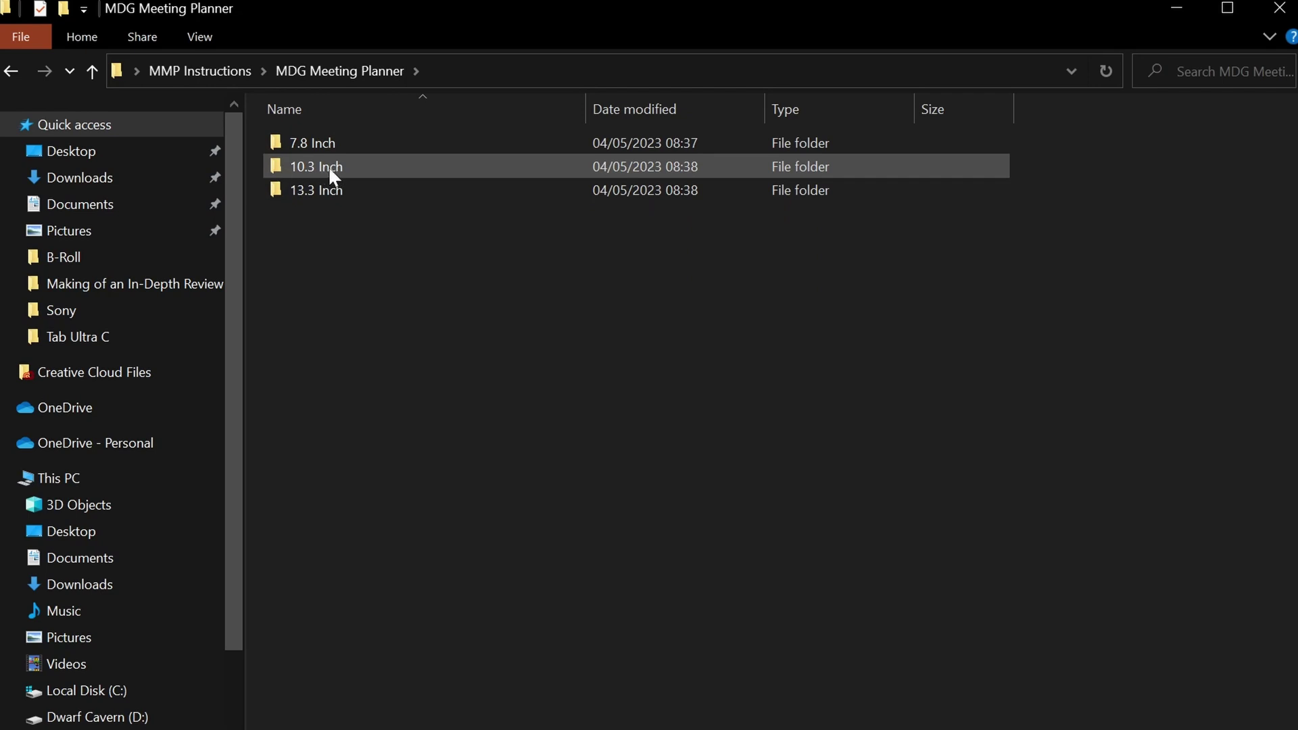
double_click(318, 165)
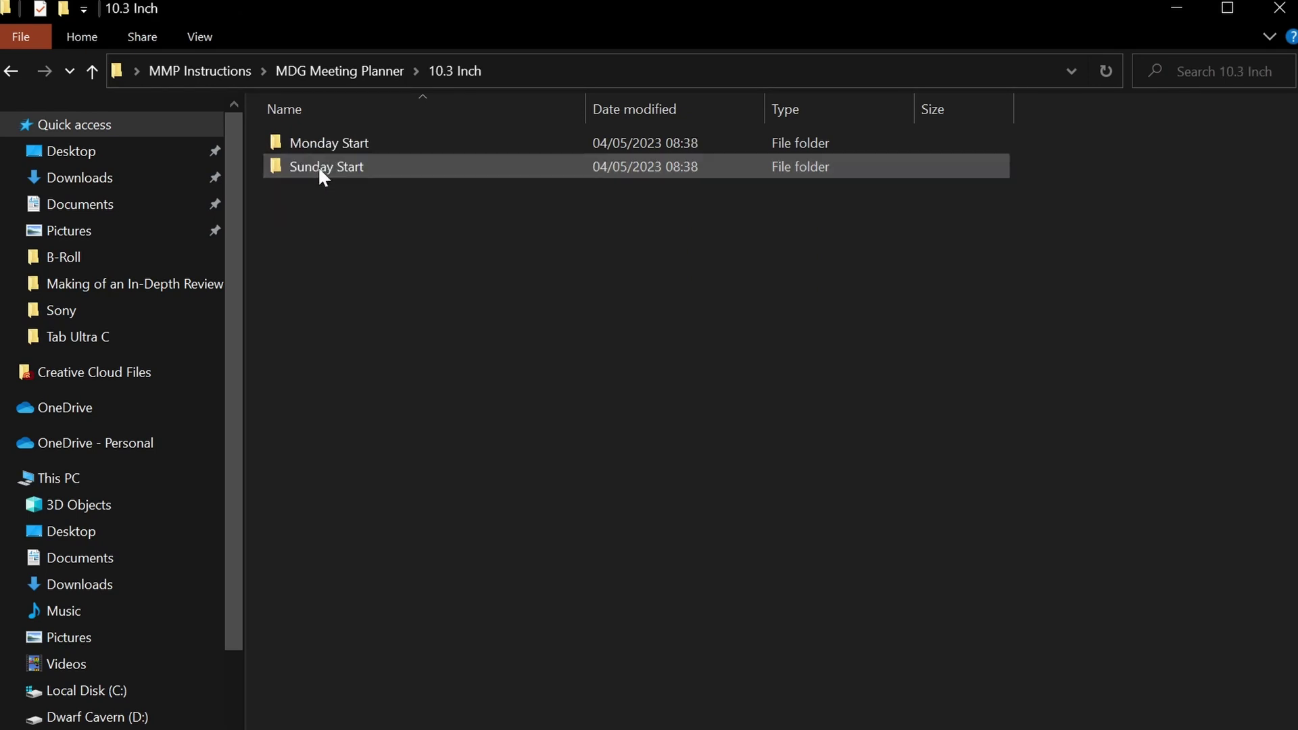
click(385, 73)
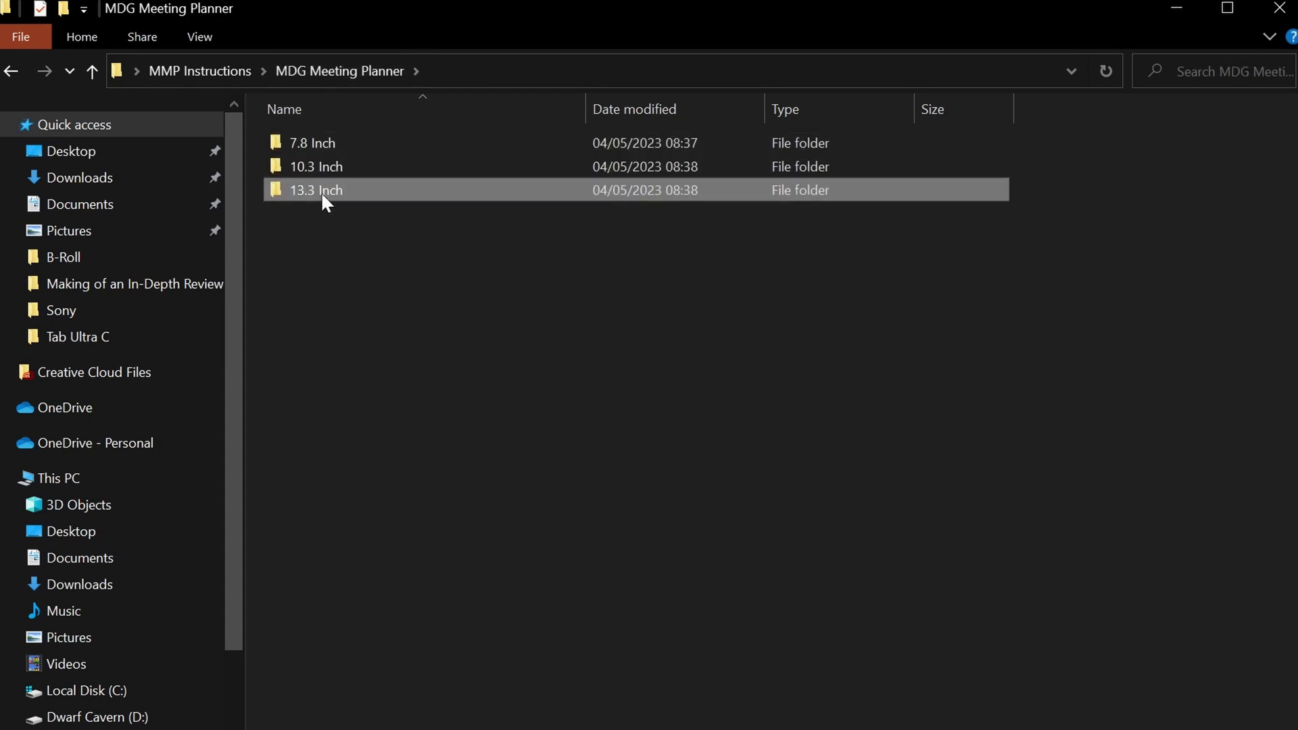
double_click(322, 191)
click(361, 66)
double_click(301, 143)
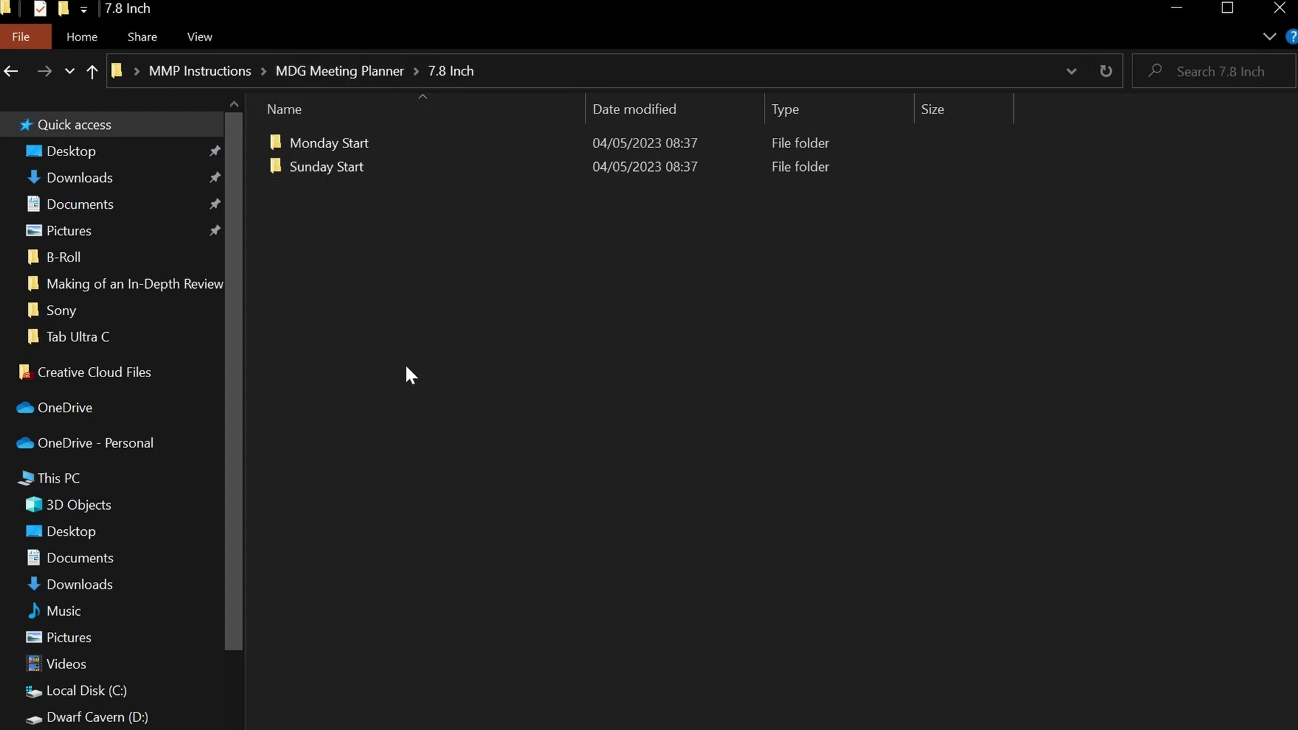
click(359, 71)
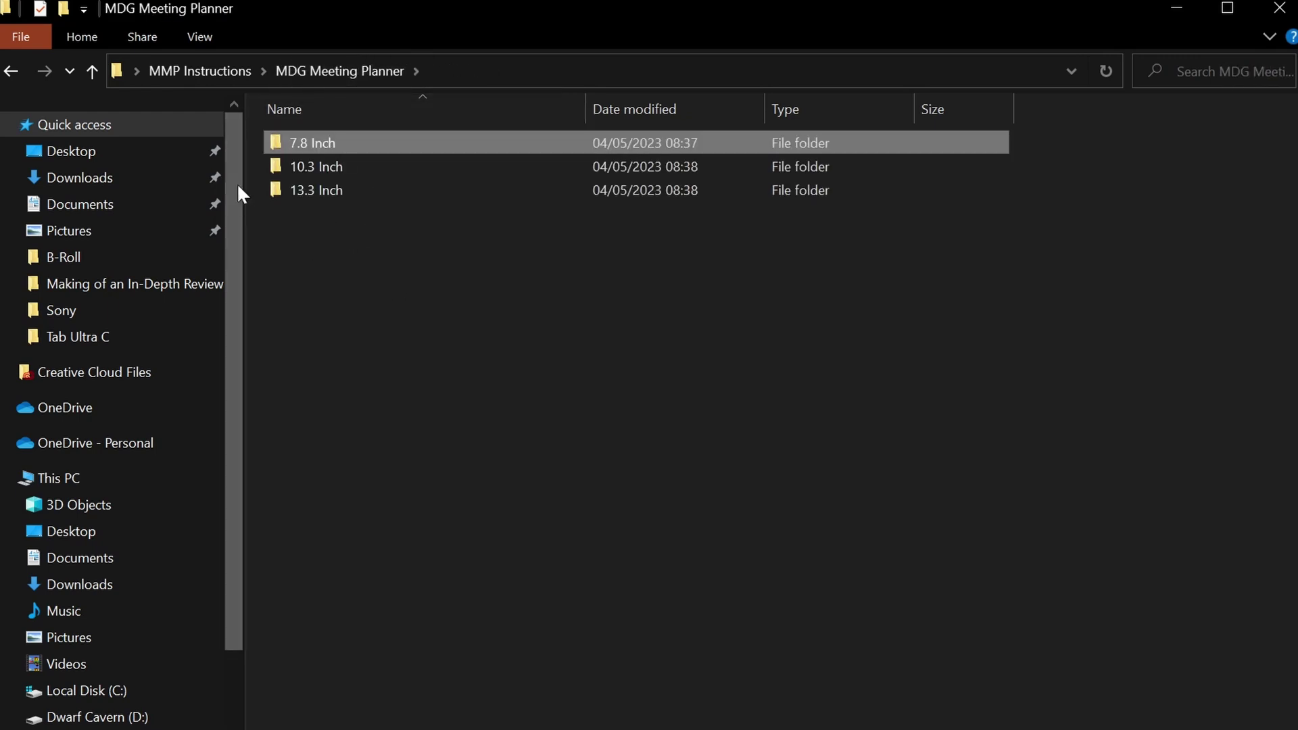
click(338, 165)
shift+click(314, 196)
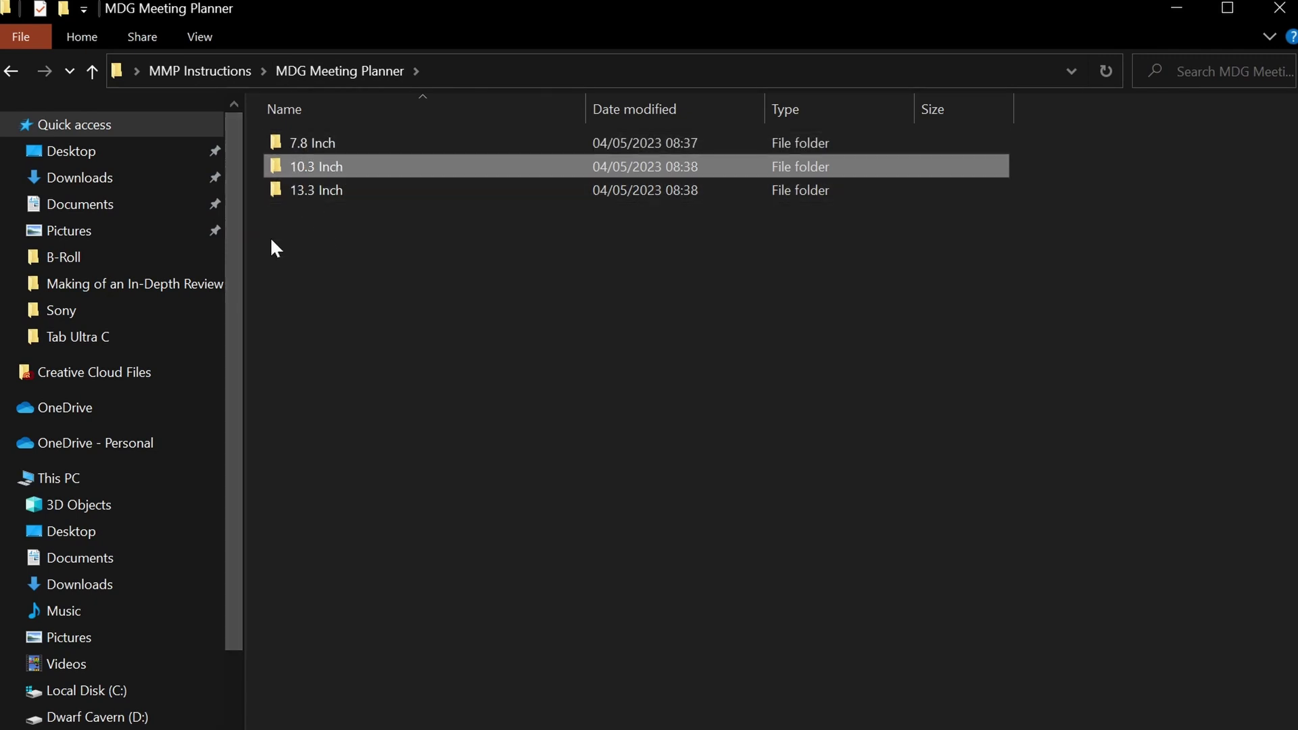
Open 10.3 Inch > Monday Start > Lined
double_click(323, 168)
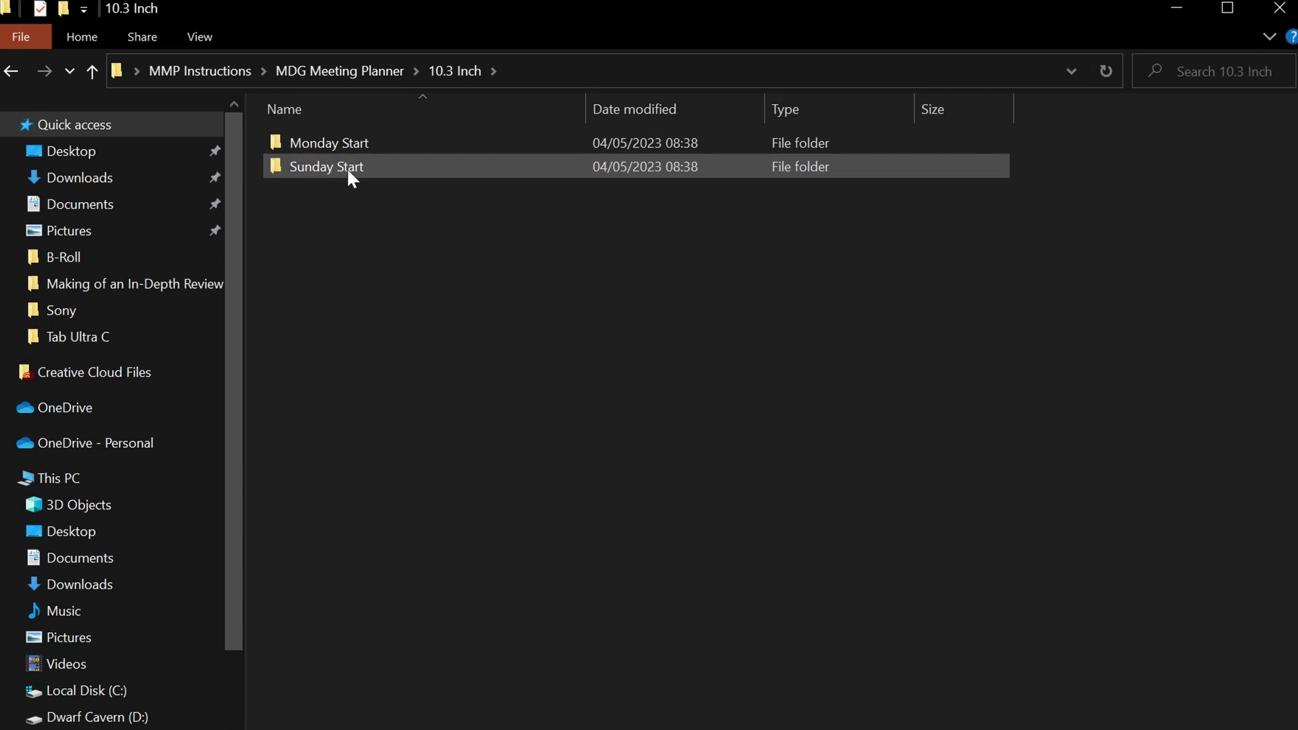
double_click(344, 149)
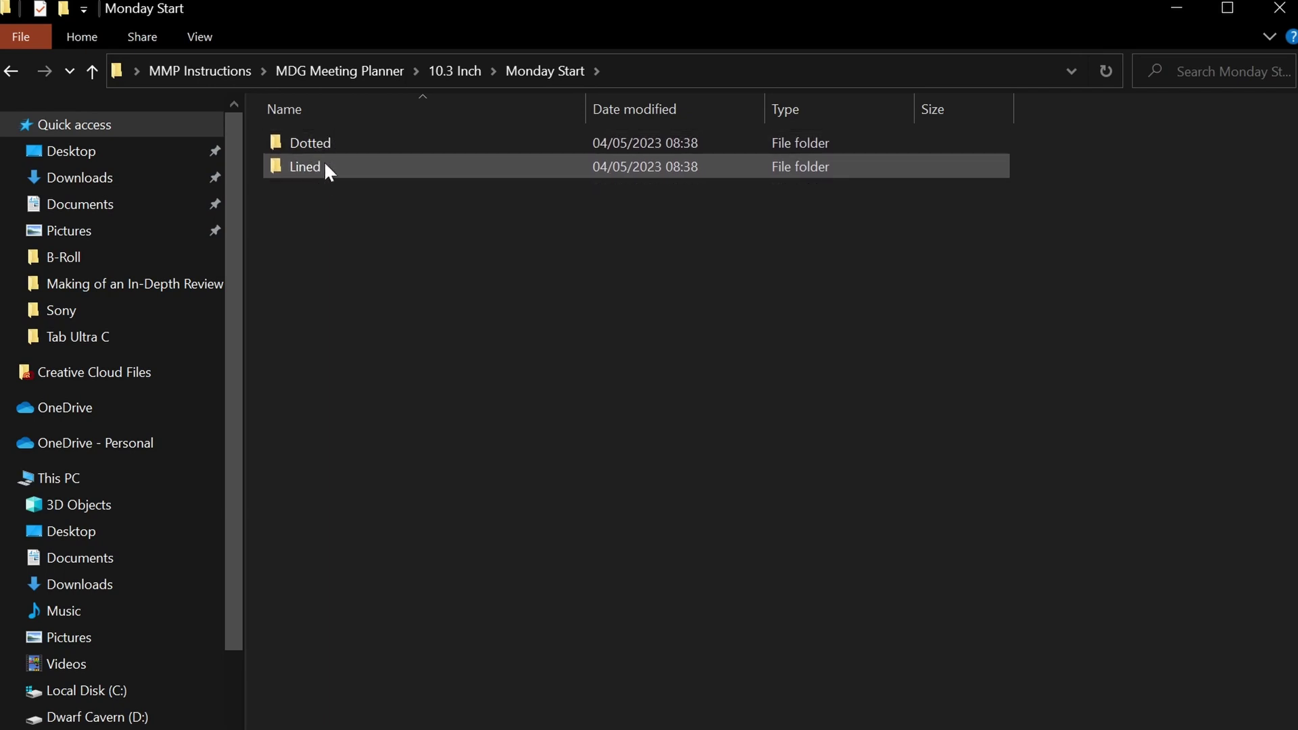
key(ctrl+a)
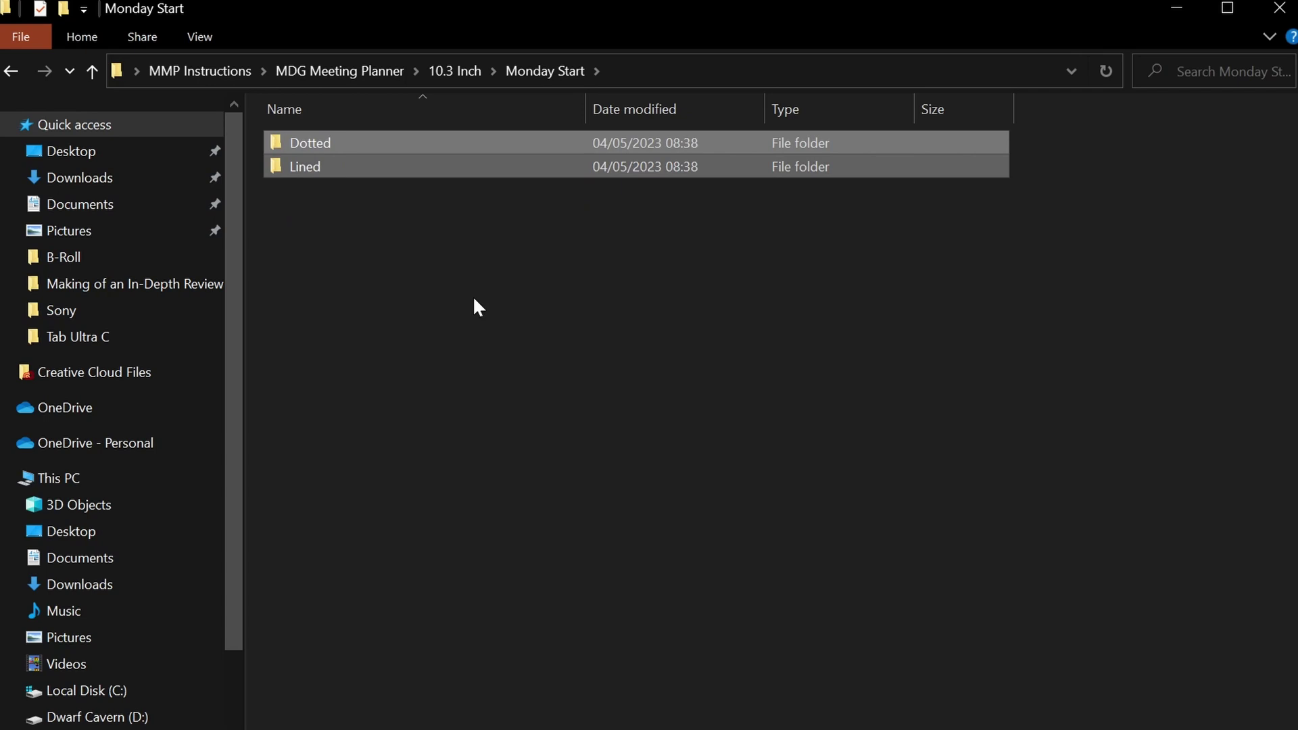
click(872, 310)
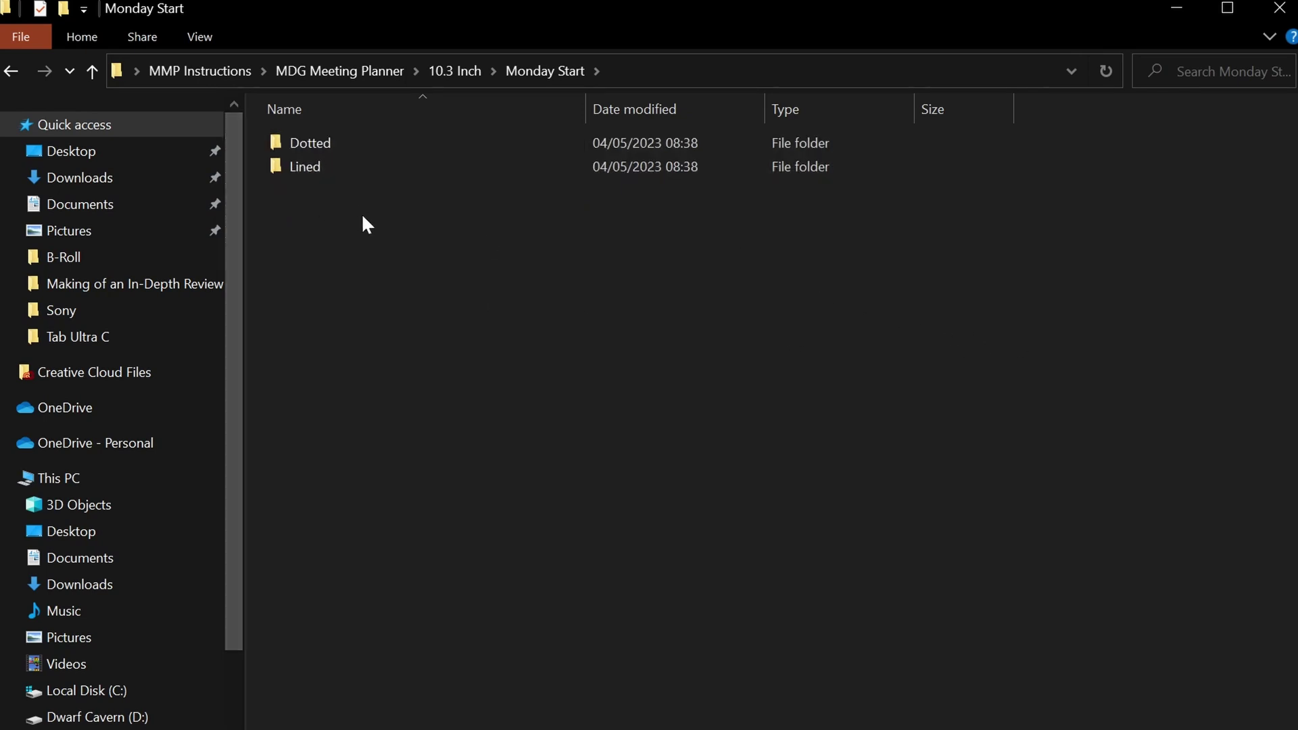
click(318, 165)
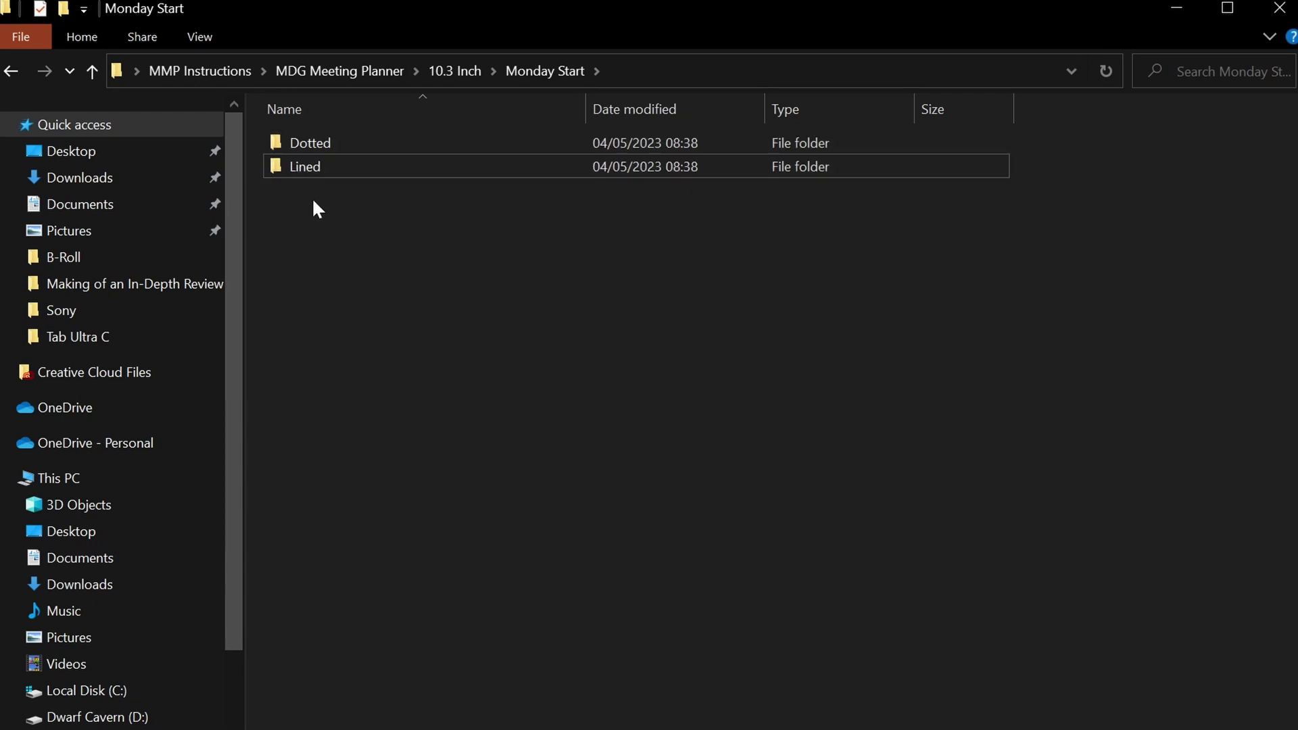
double_click(310, 169)
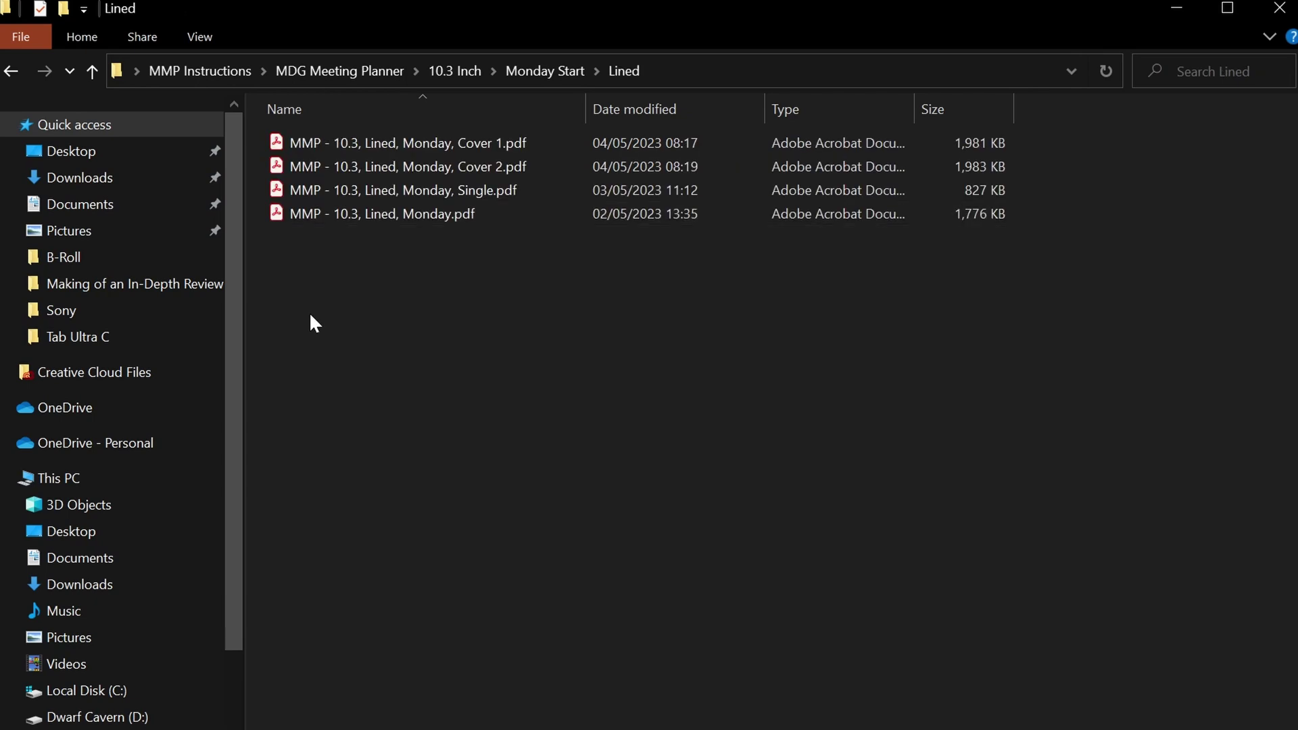
Select the four planner PDFs, then the Cover 1, Cover 2 and Monday PDFs
drag(359, 334, 430, 143)
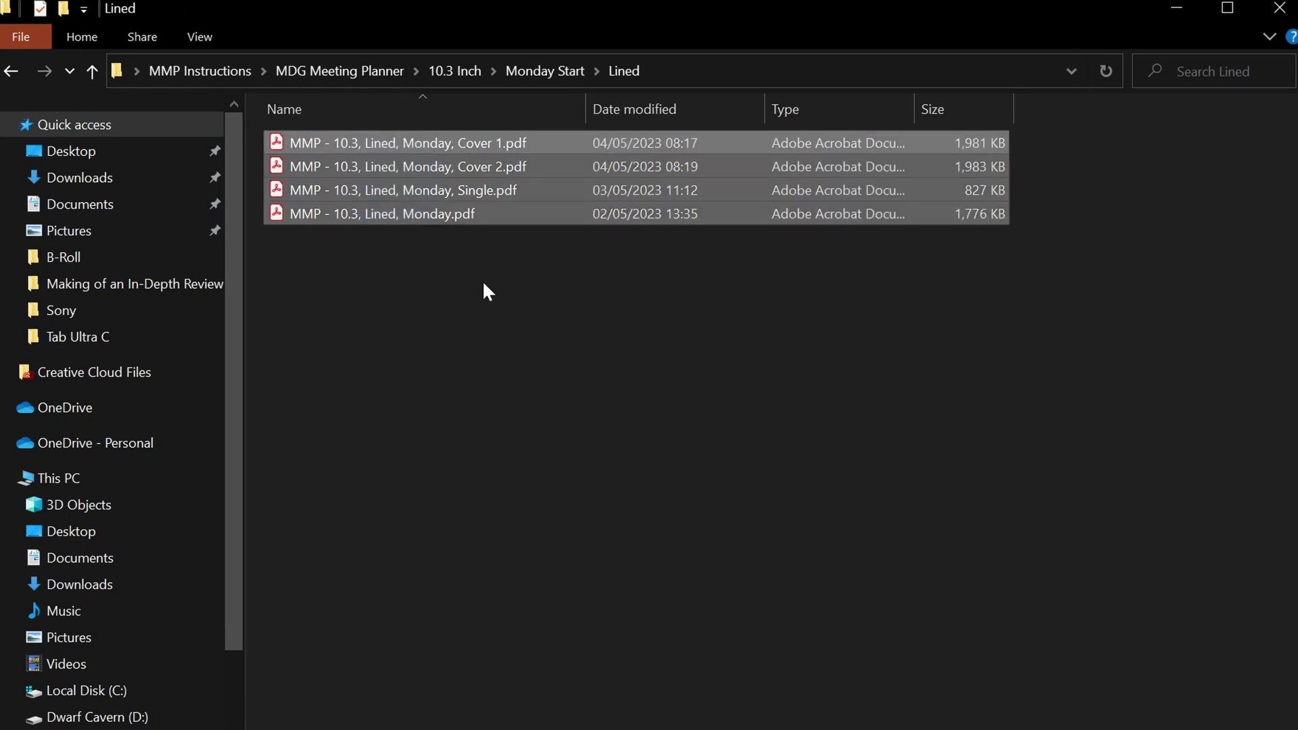
click(493, 312)
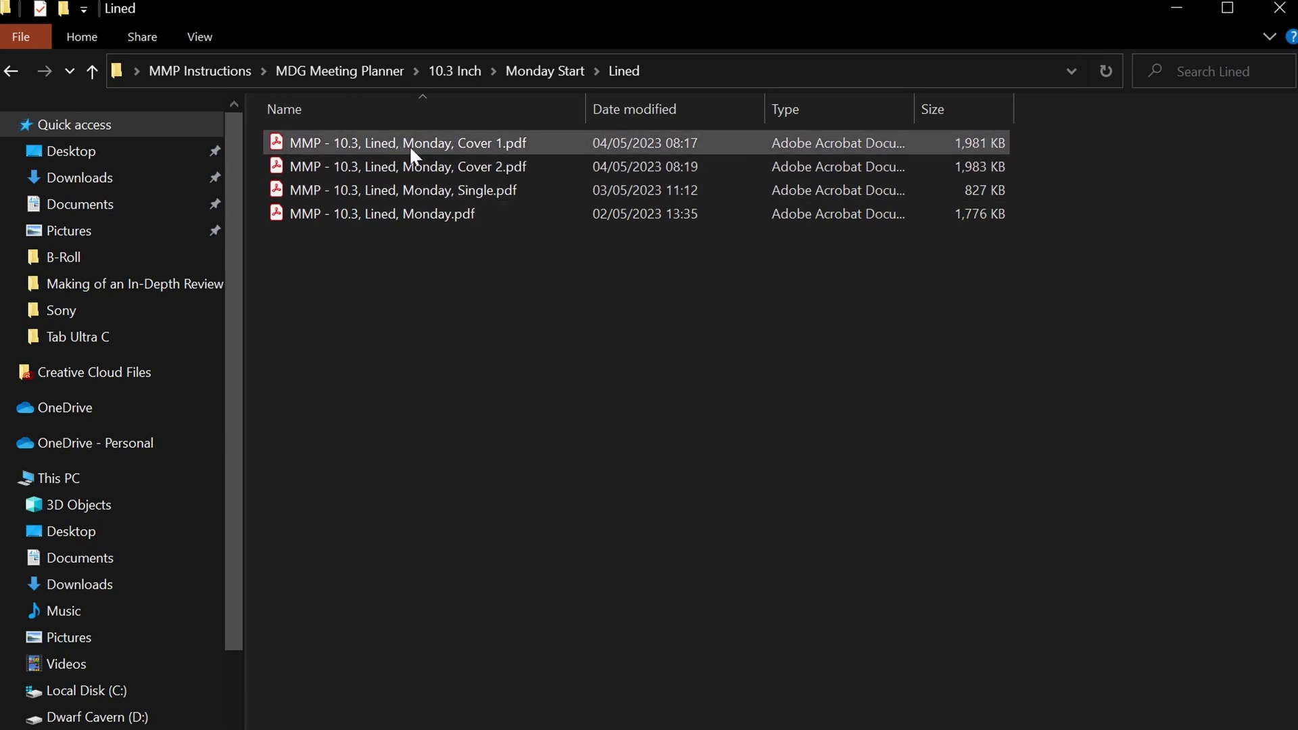
click(489, 144)
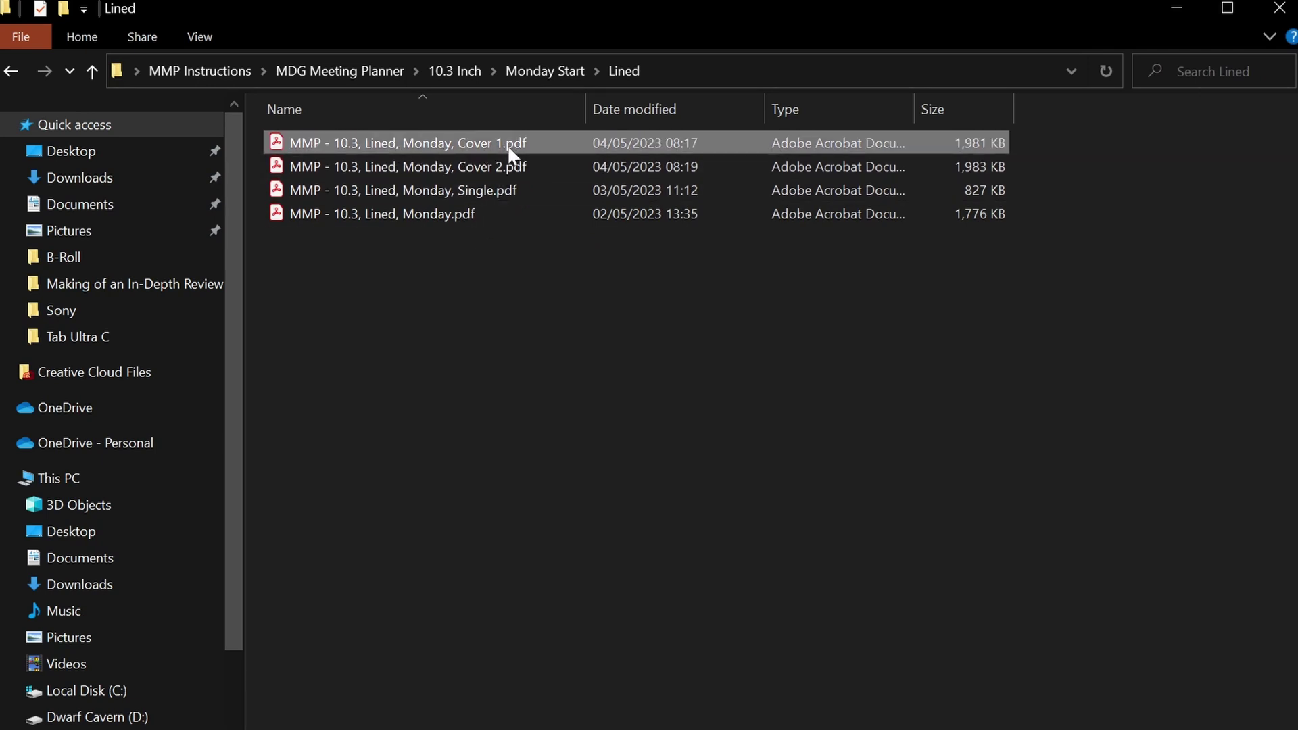
click(473, 166)
click(469, 215)
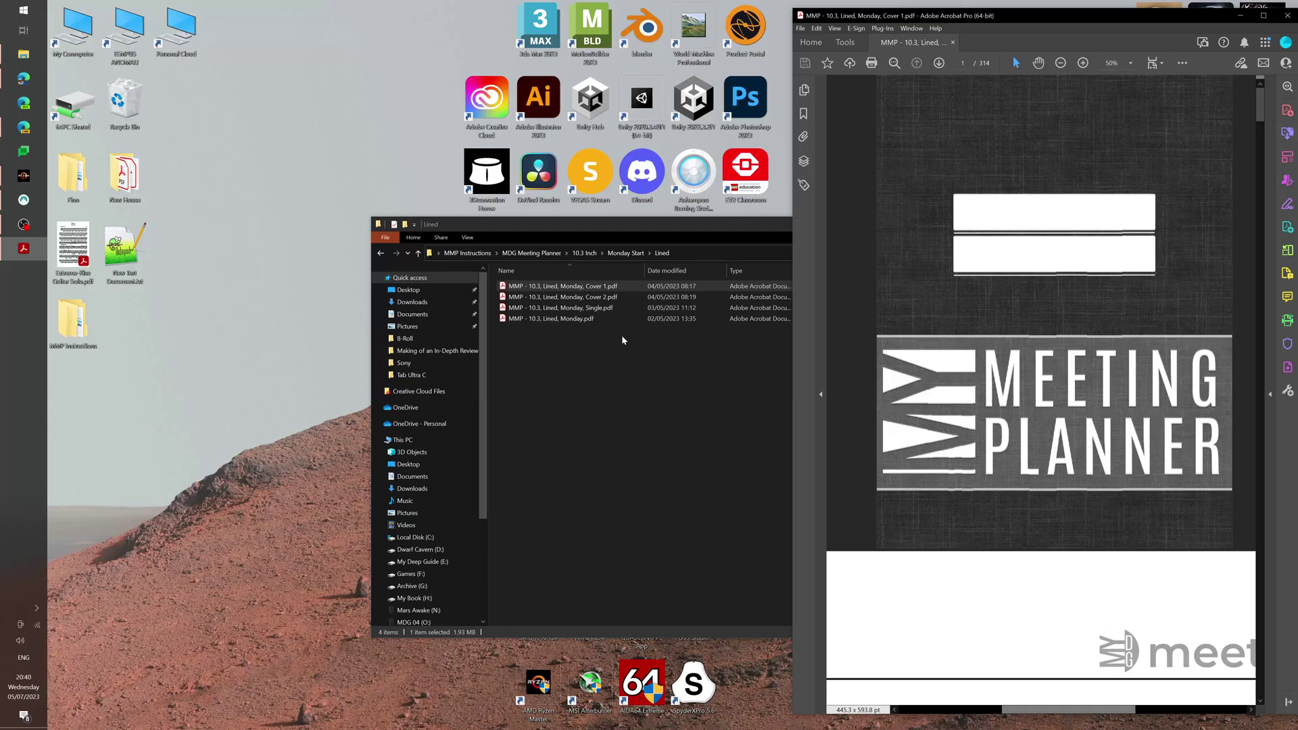
Open the Cover 2 PDF in Acrobat, then close it and Acrobat
click(610, 298)
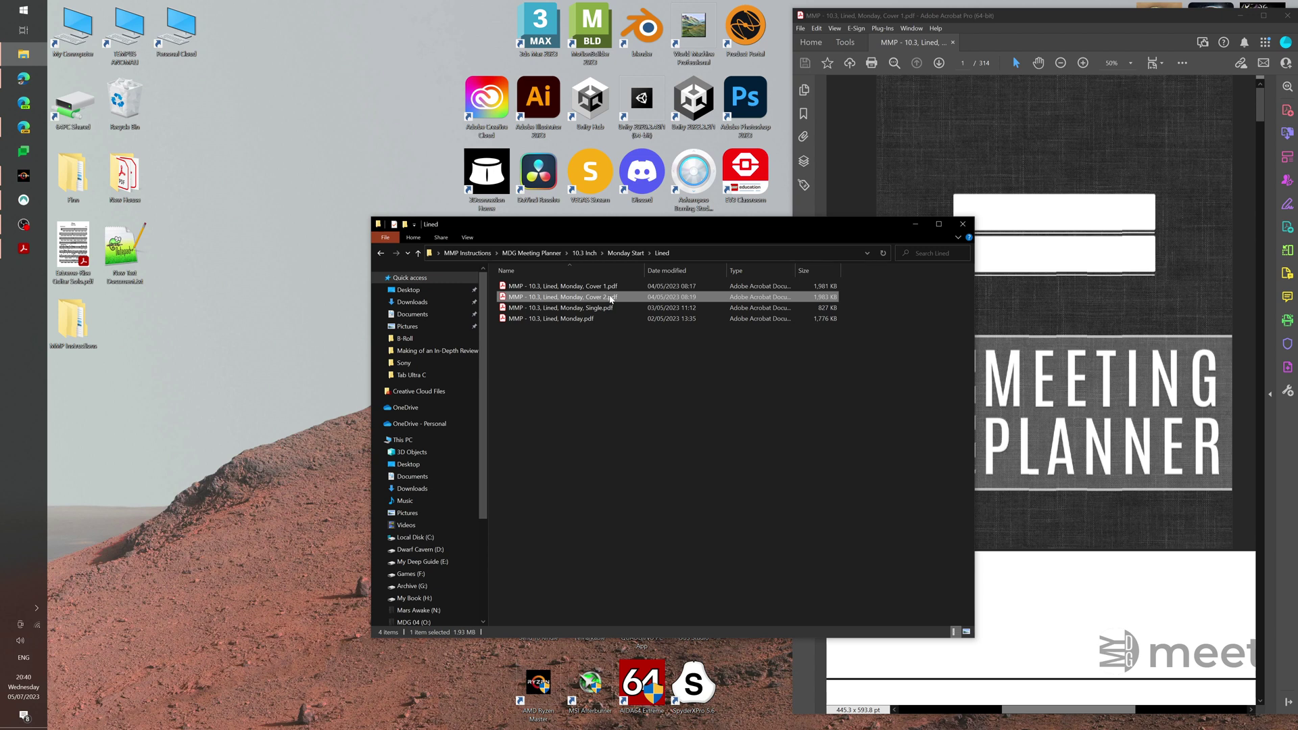
double_click(610, 298)
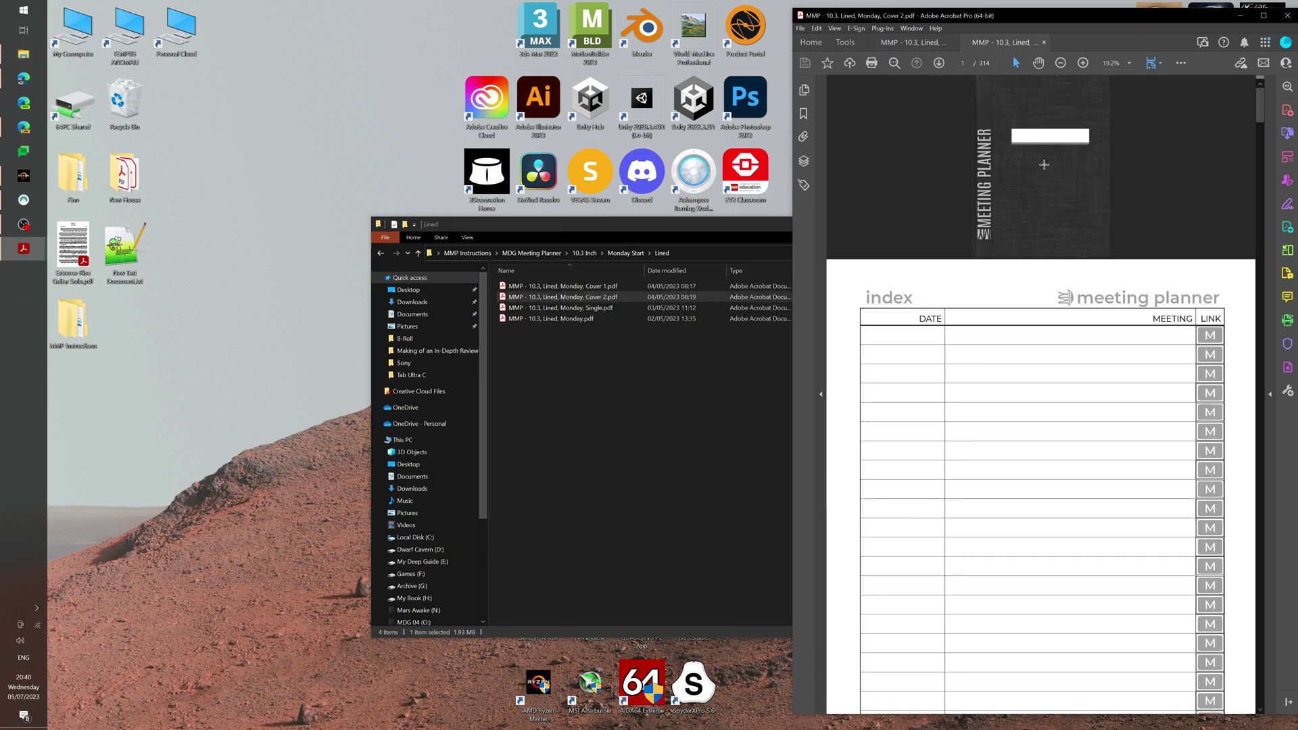
click(1287, 15)
click(1045, 384)
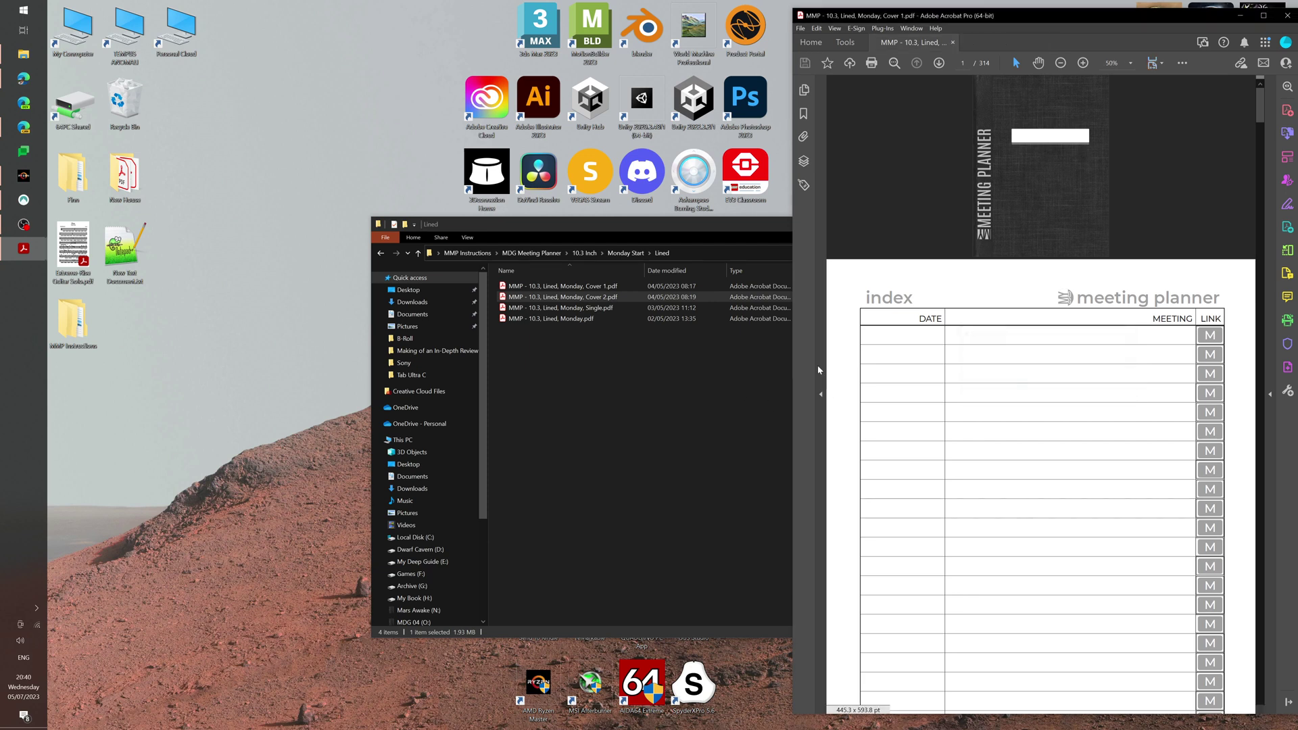
click(1287, 15)
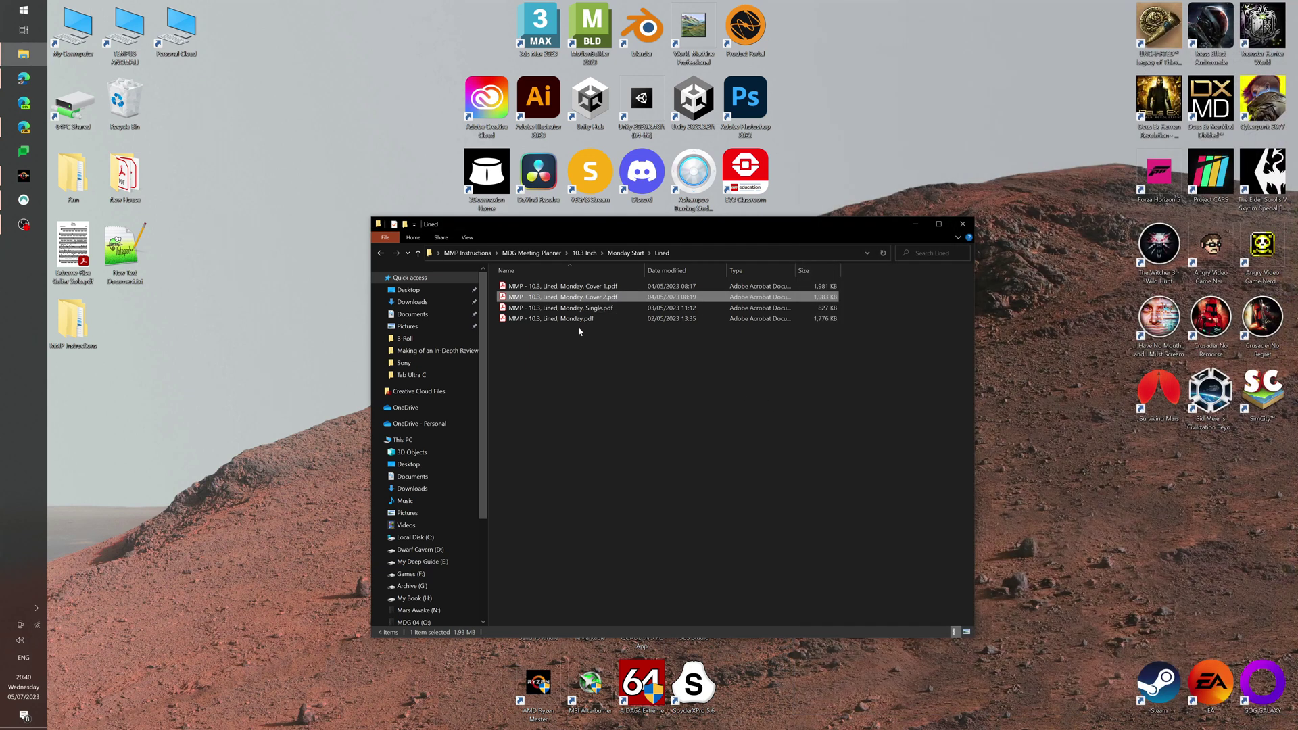
Preview Monday.pdf and Single.pdf, dismissing Acrobat's mobile-reading tip
click(546, 320)
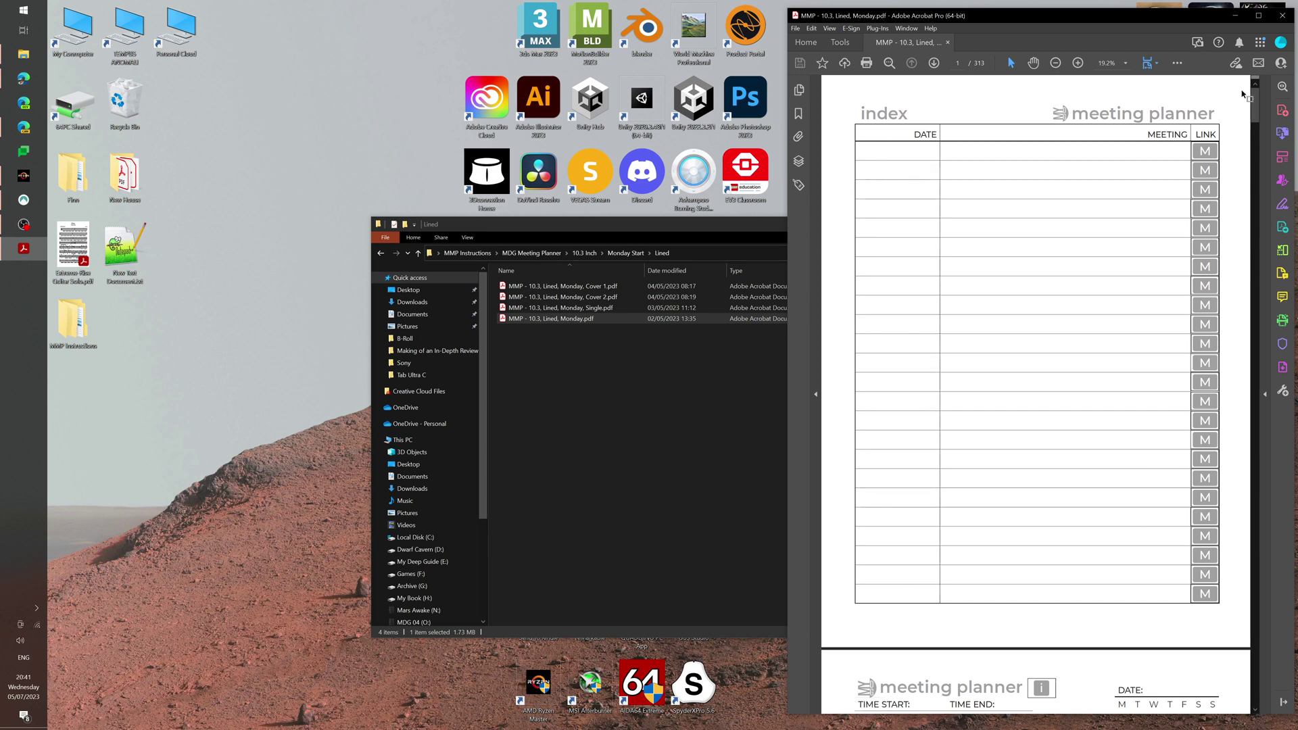
click(1282, 18)
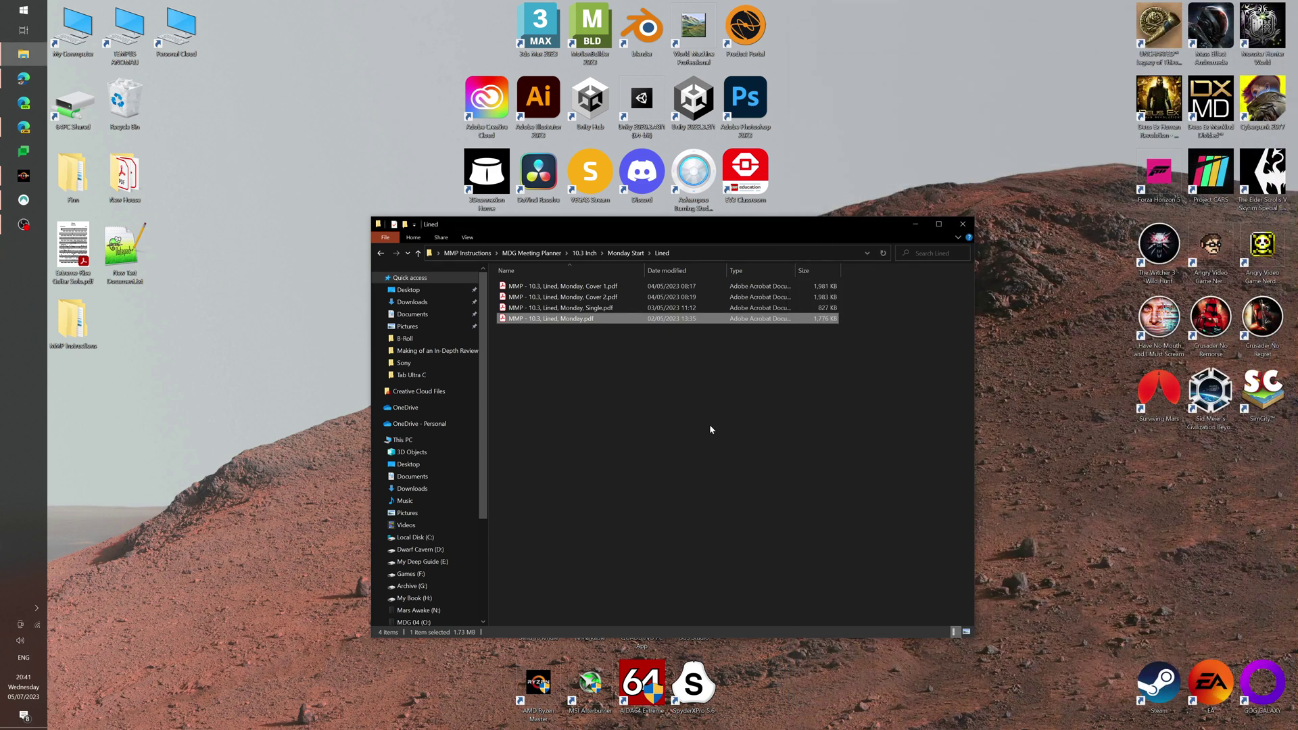
click(590, 311)
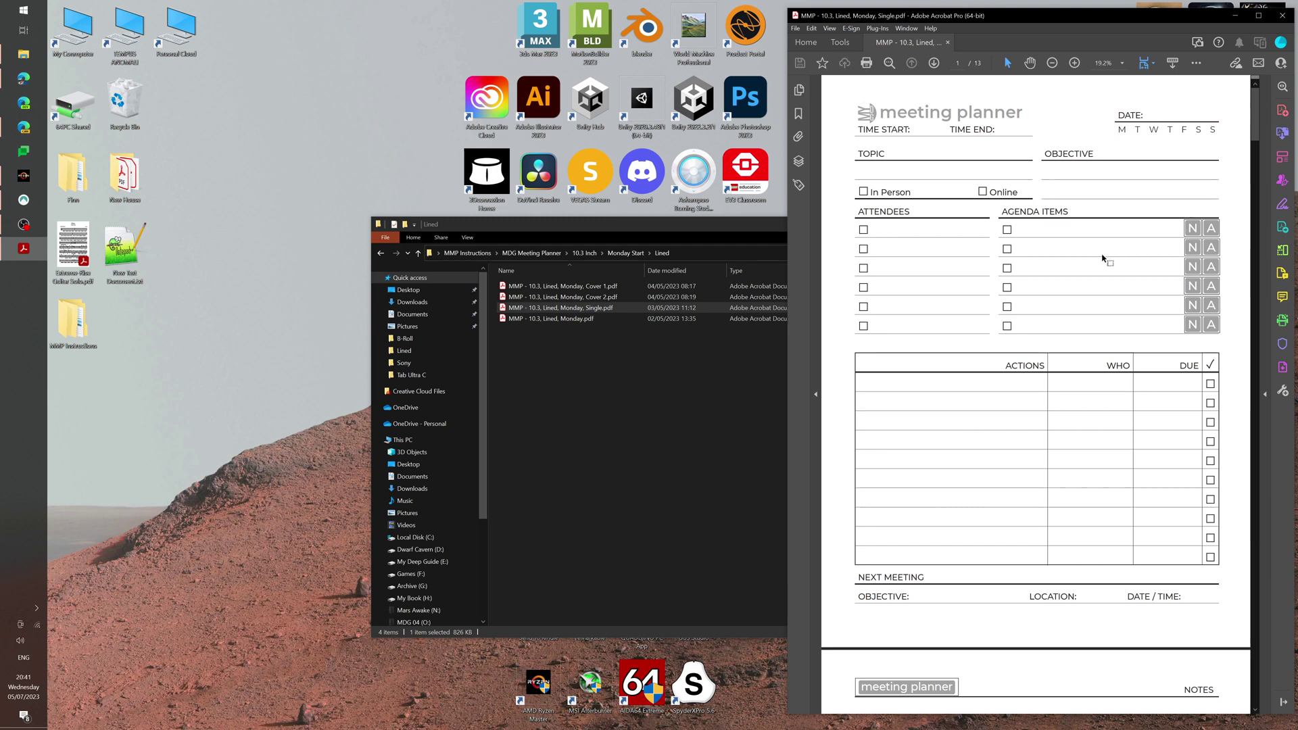
drag(1255, 139, 1273, 86)
click(1287, 73)
Close the Single preview and select Cover 1, Cover 2 and Monday.pdf in Lined
click(1282, 15)
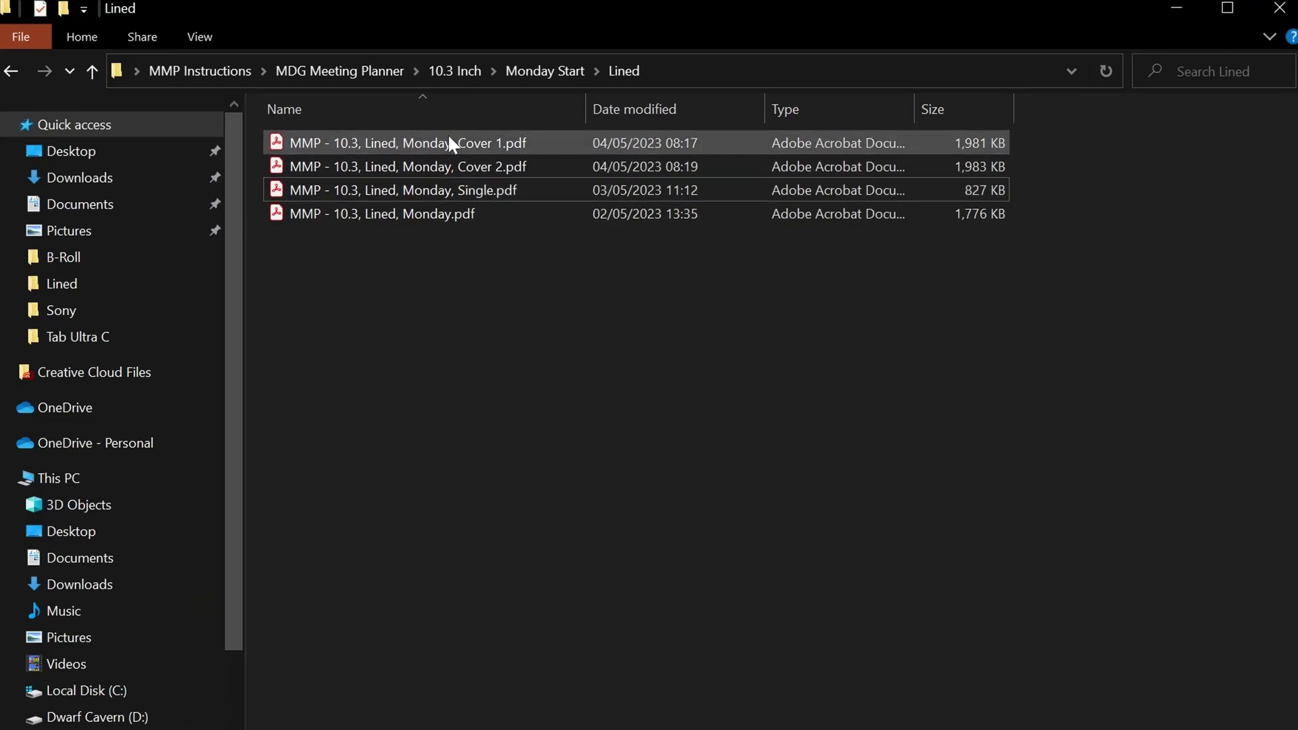
click(509, 150)
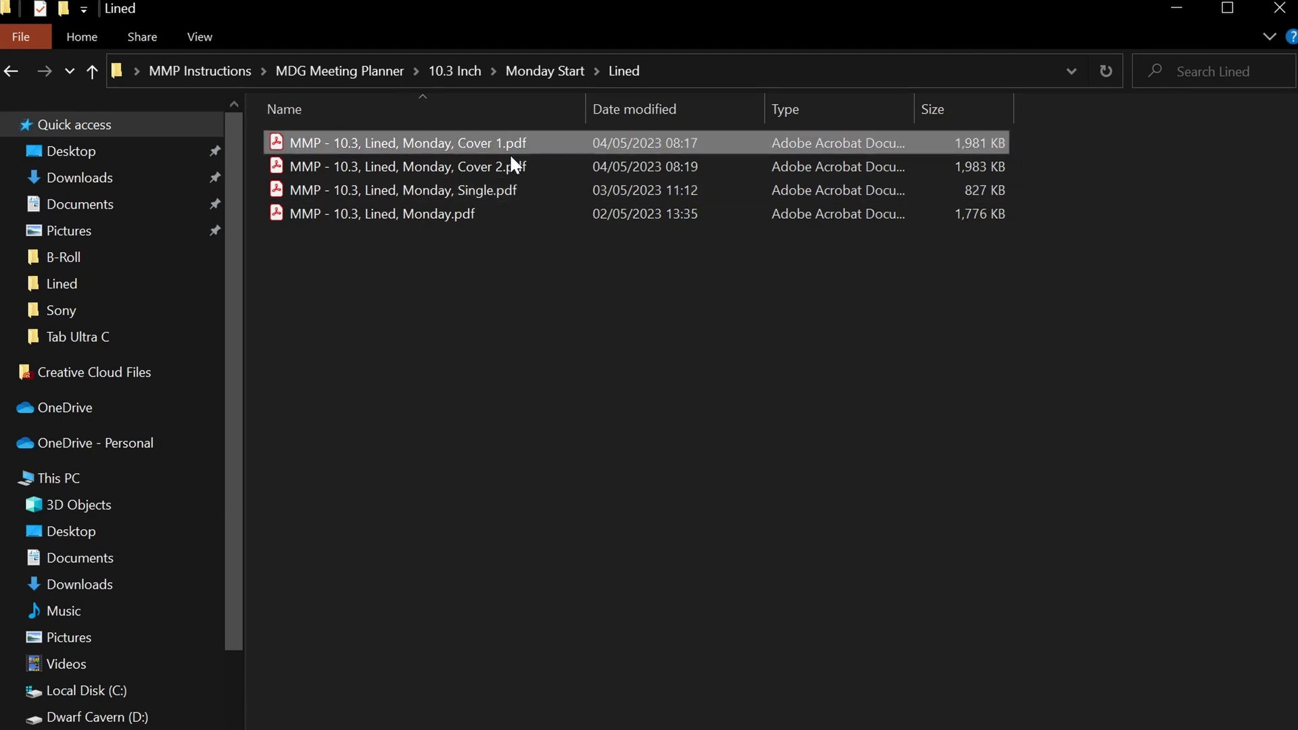
shift+click(484, 197)
ctrl+click(470, 214)
ctrl+click(534, 184)
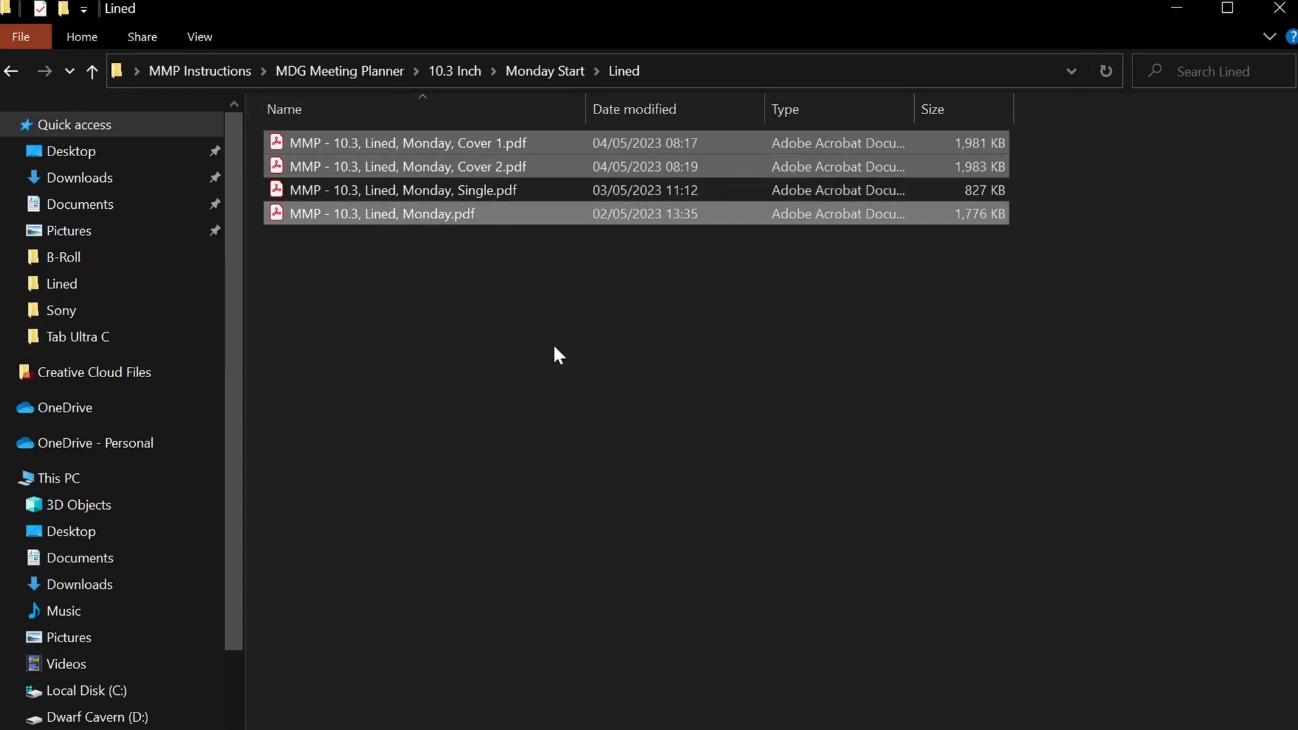
click(517, 291)
click(496, 148)
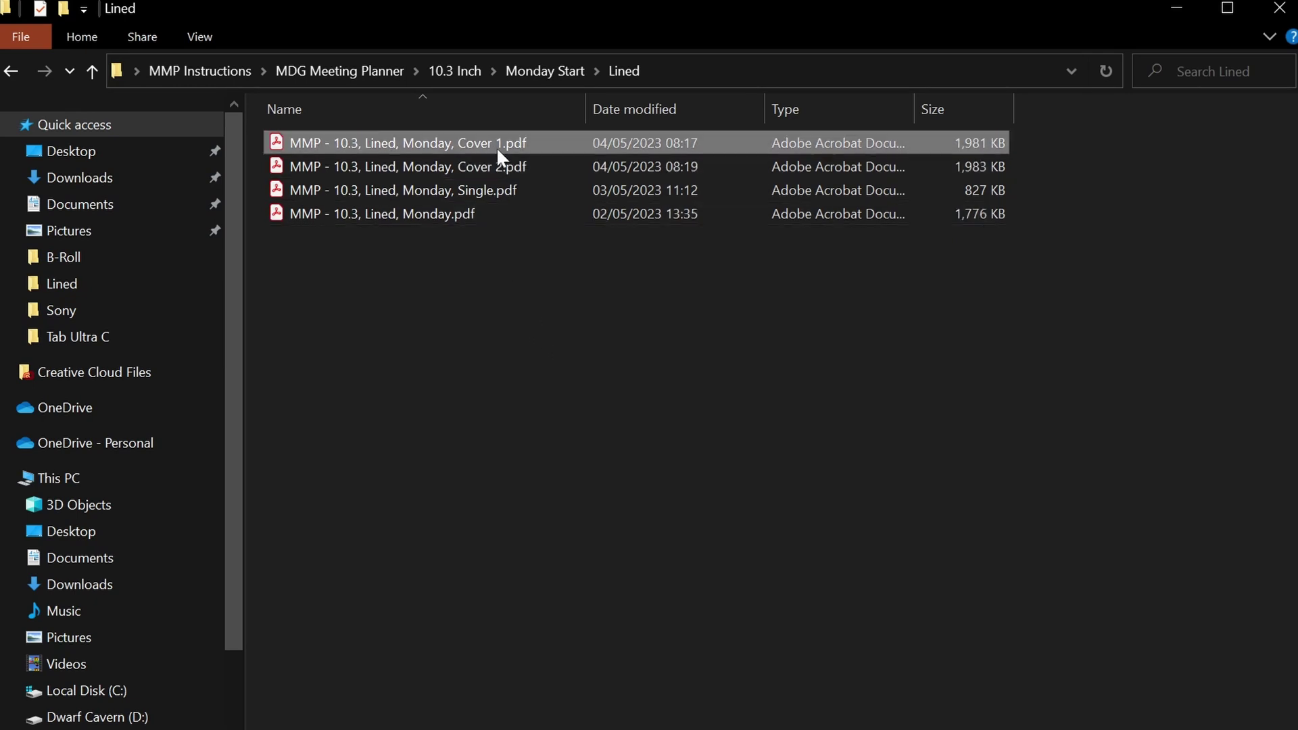
click(488, 170)
click(446, 217)
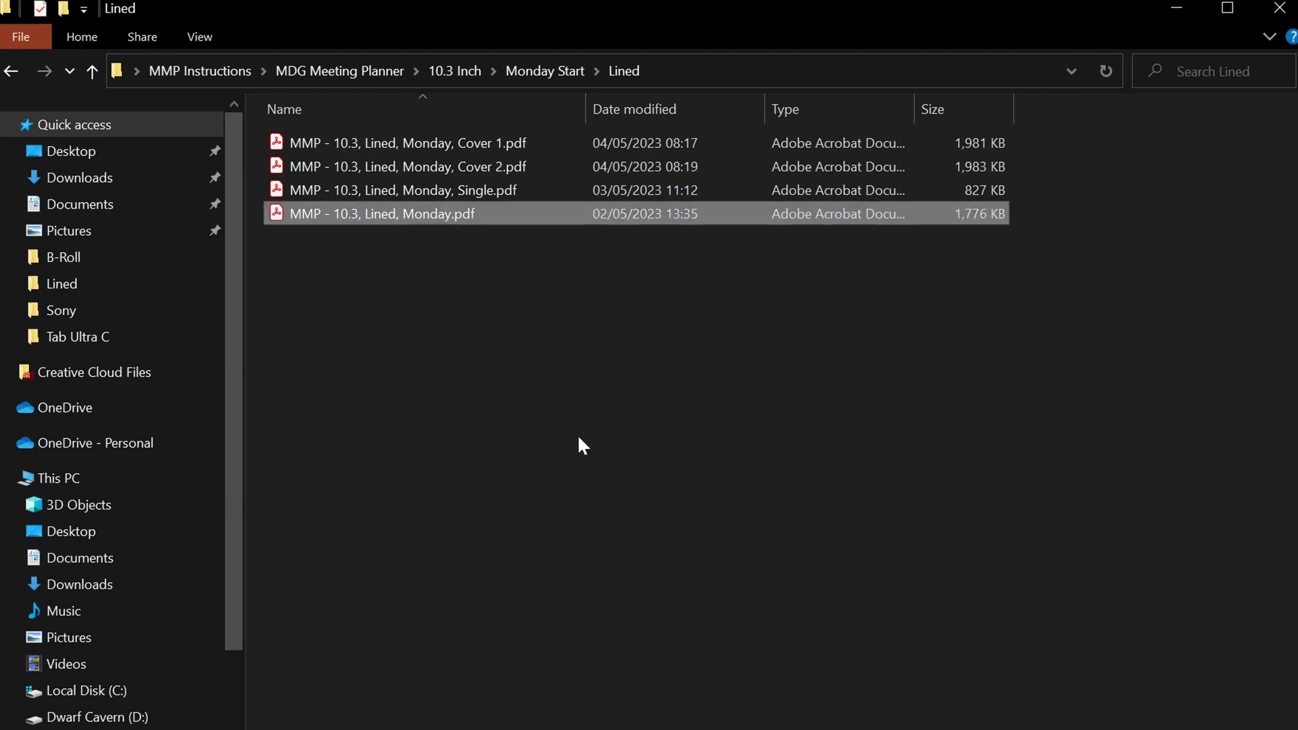
Browse Monday Start Lined and Dotted and Sunday Start Dotted, returning to MDG Meeting Planner
click(549, 71)
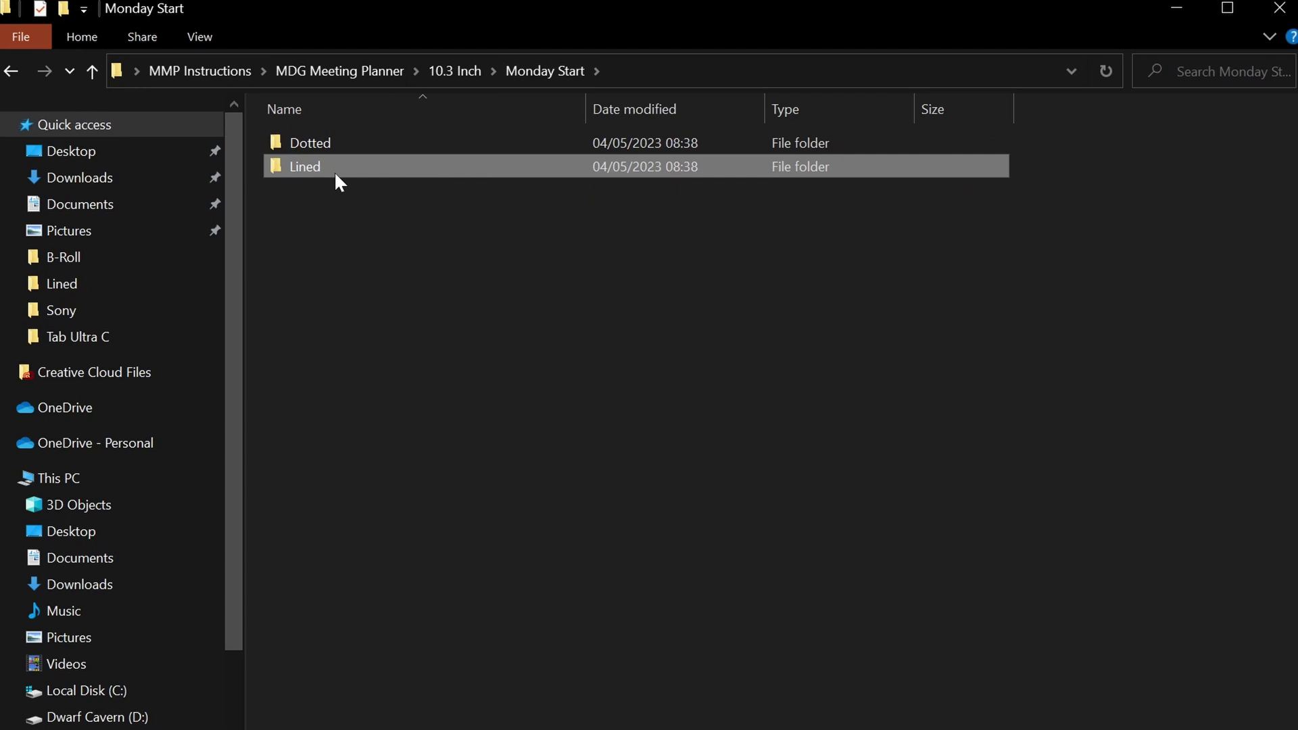
double_click(334, 171)
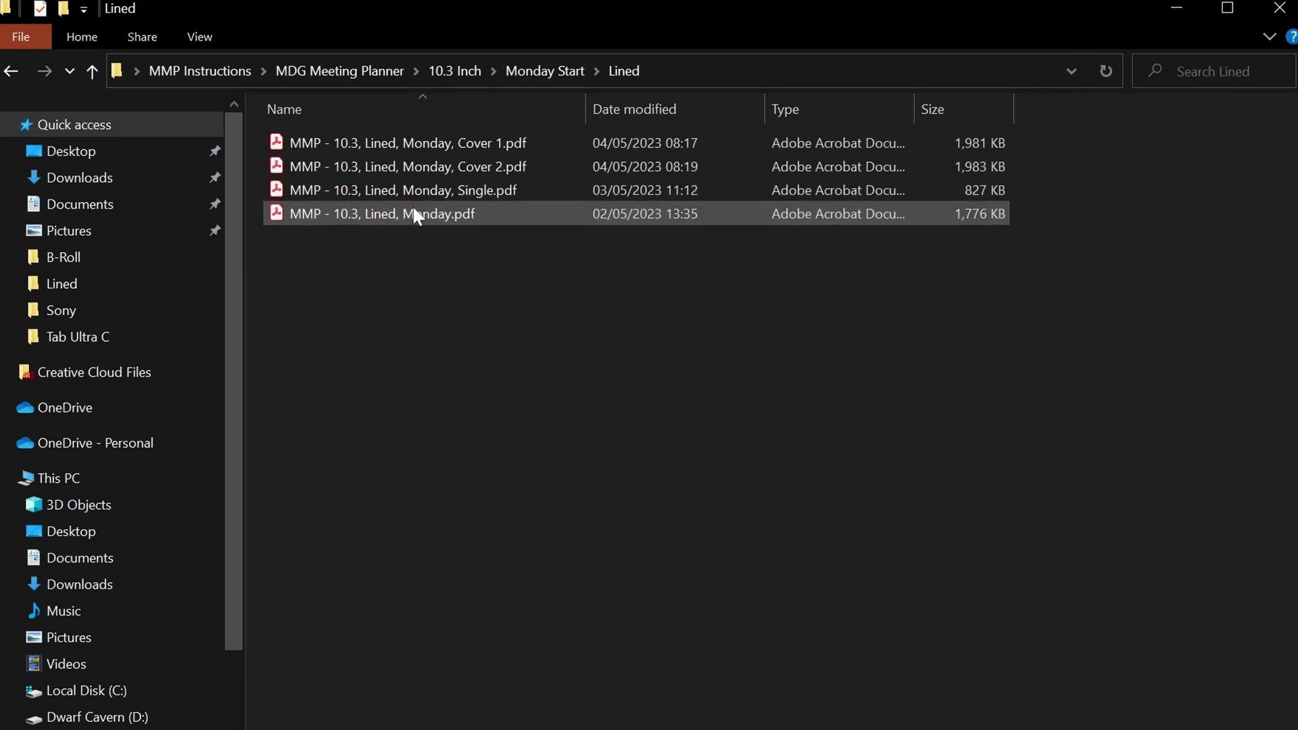
click(545, 69)
double_click(313, 144)
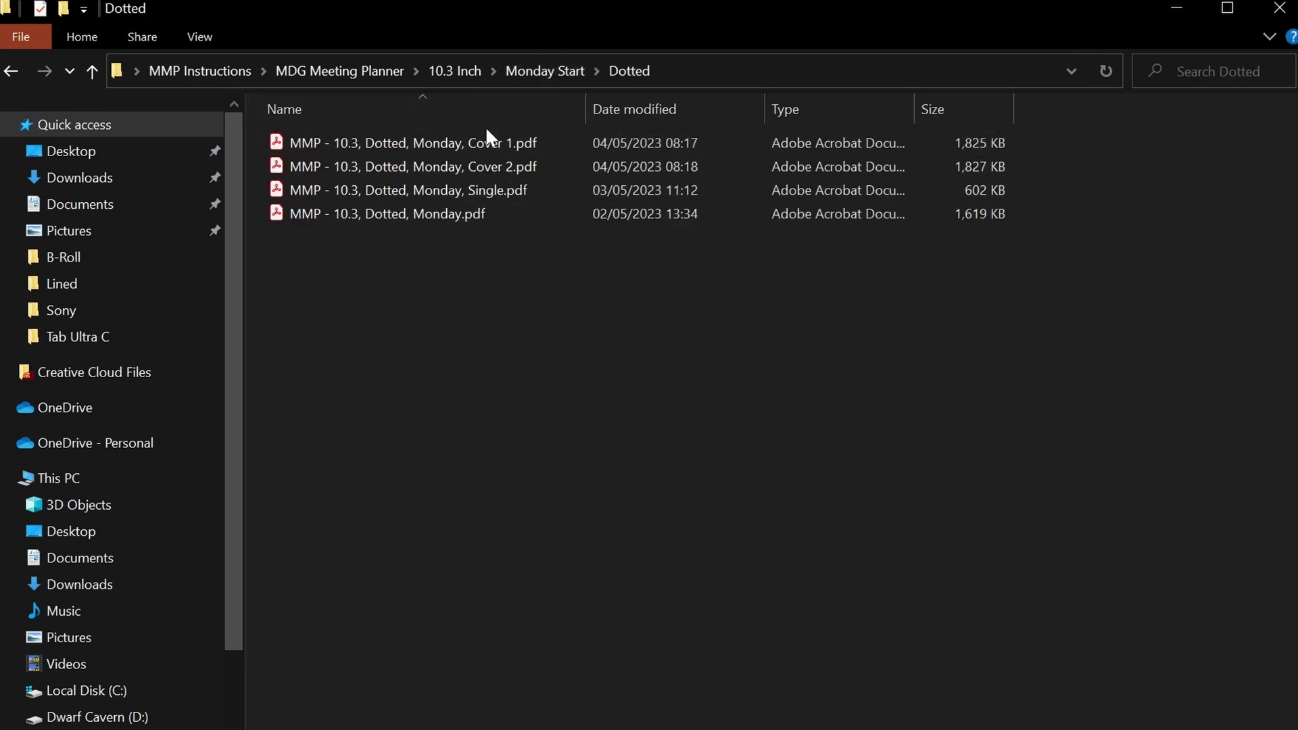
click(467, 70)
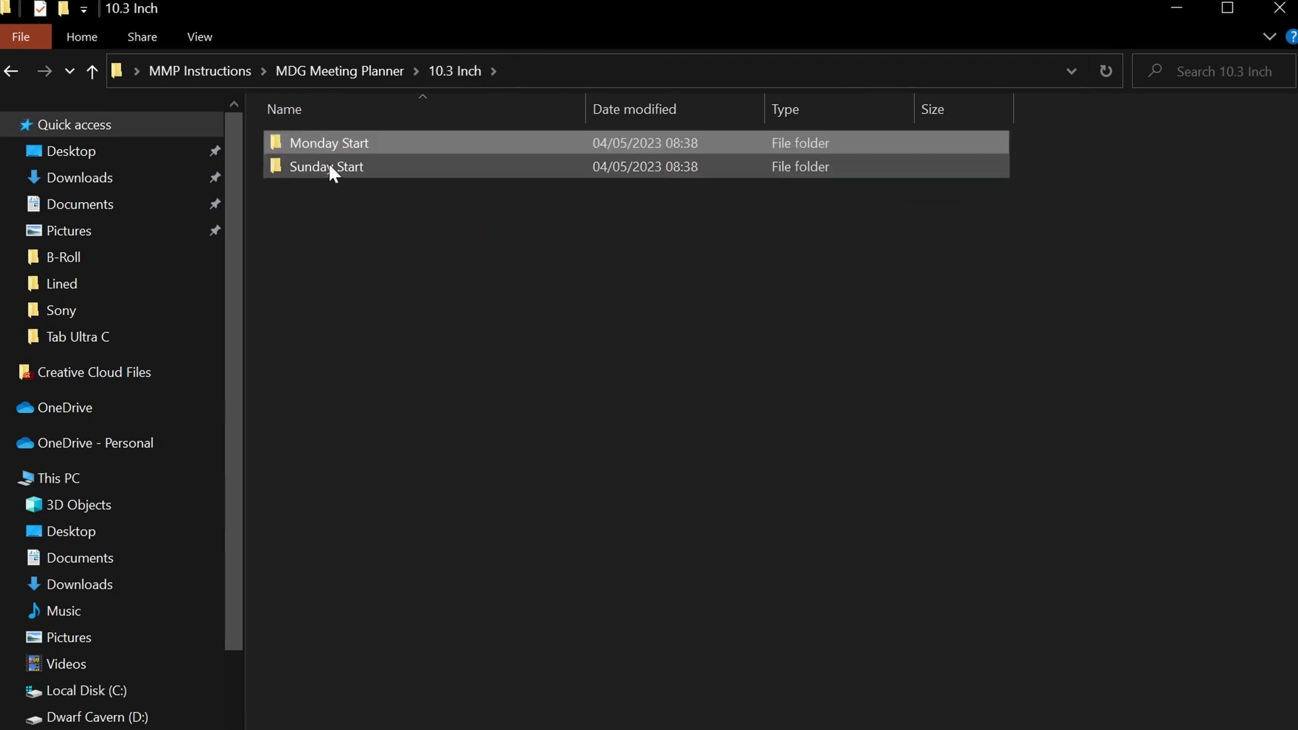
double_click(328, 167)
double_click(327, 144)
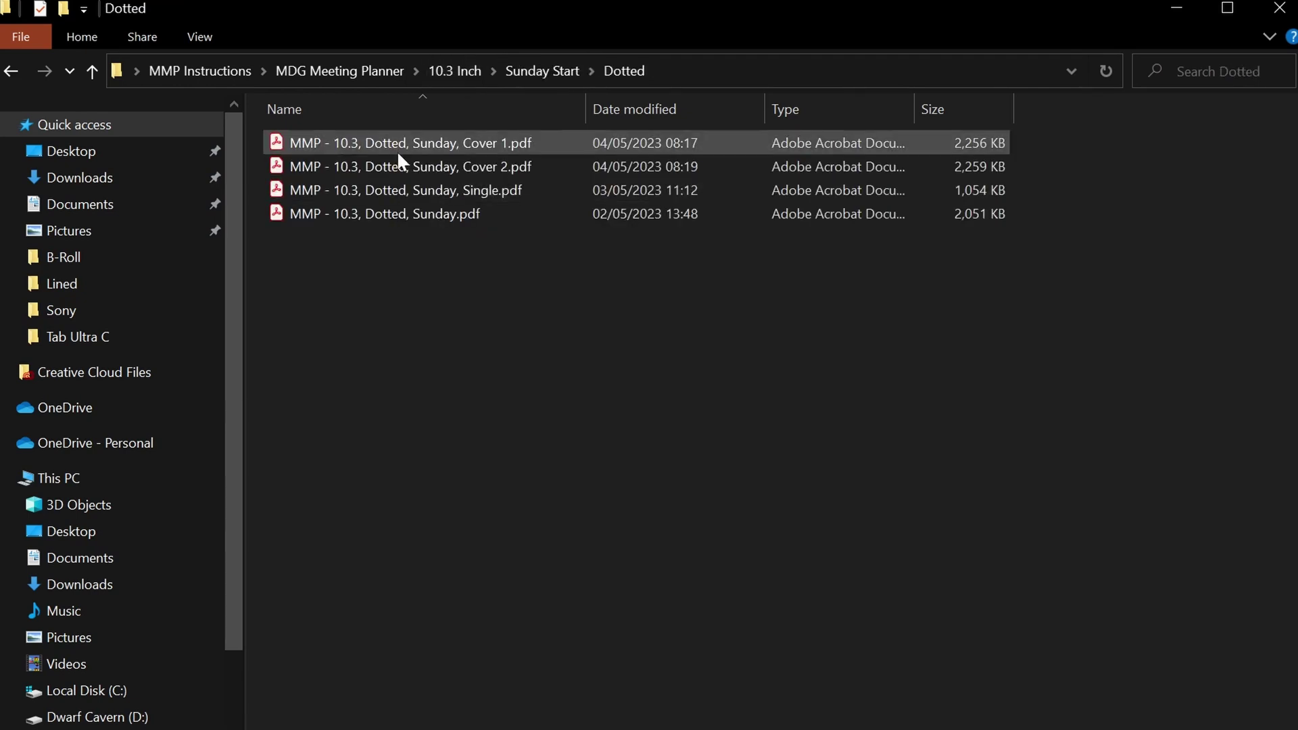
click(506, 71)
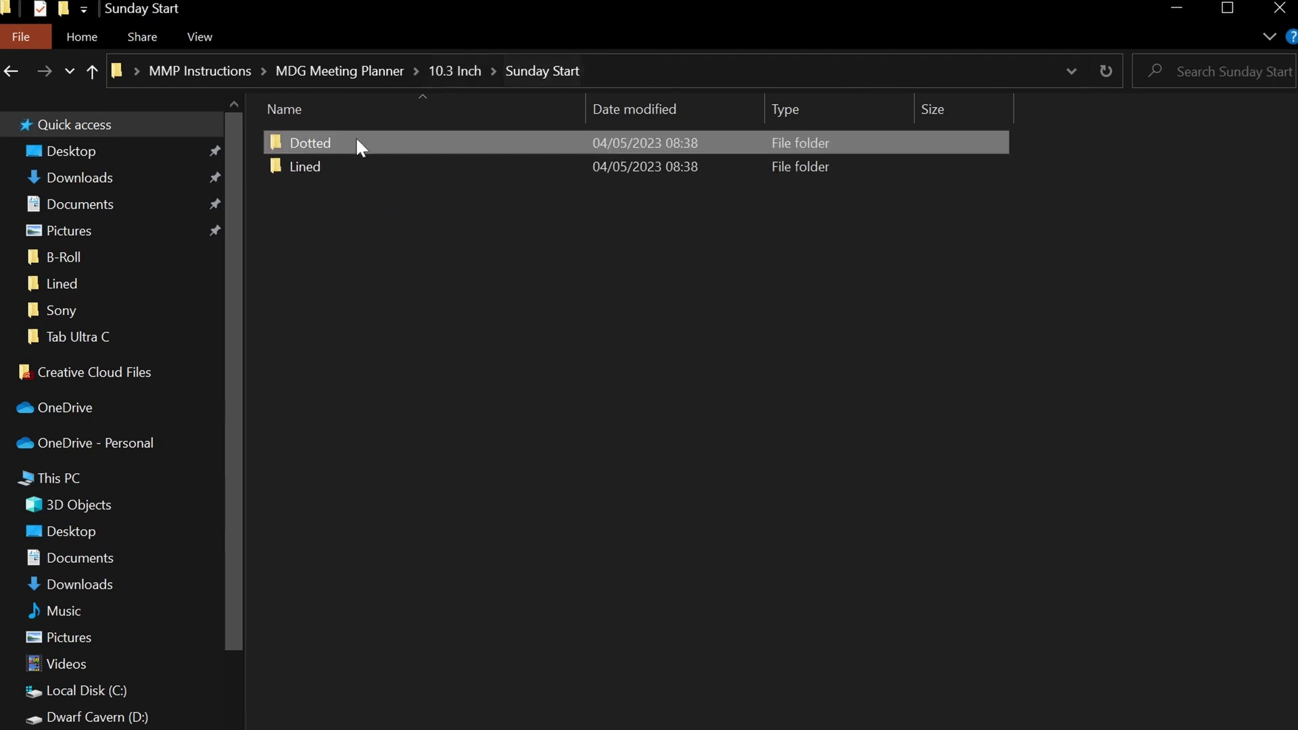
click(457, 71)
click(365, 70)
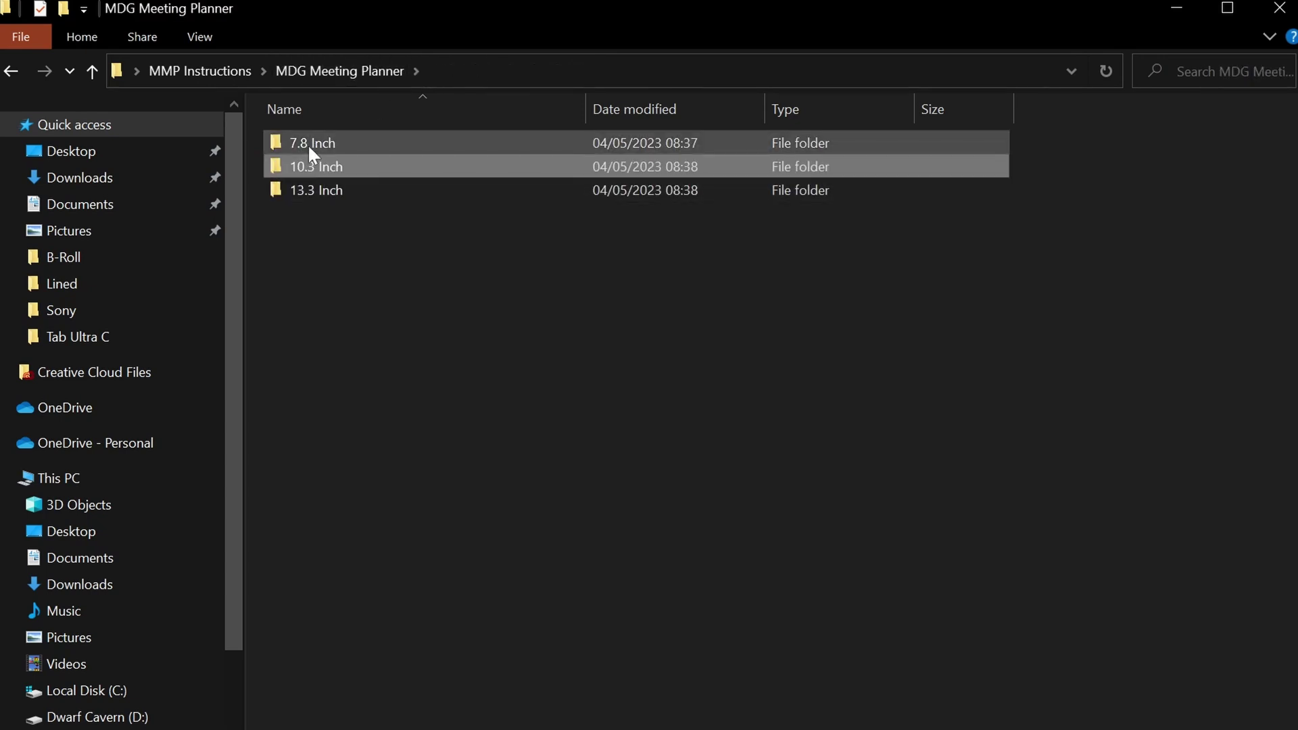
Browse 7.8 Inch > Sunday Start > Lined, then return and select the 13.3, 7.8 and 10.3 Inch folders
double_click(307, 144)
double_click(314, 169)
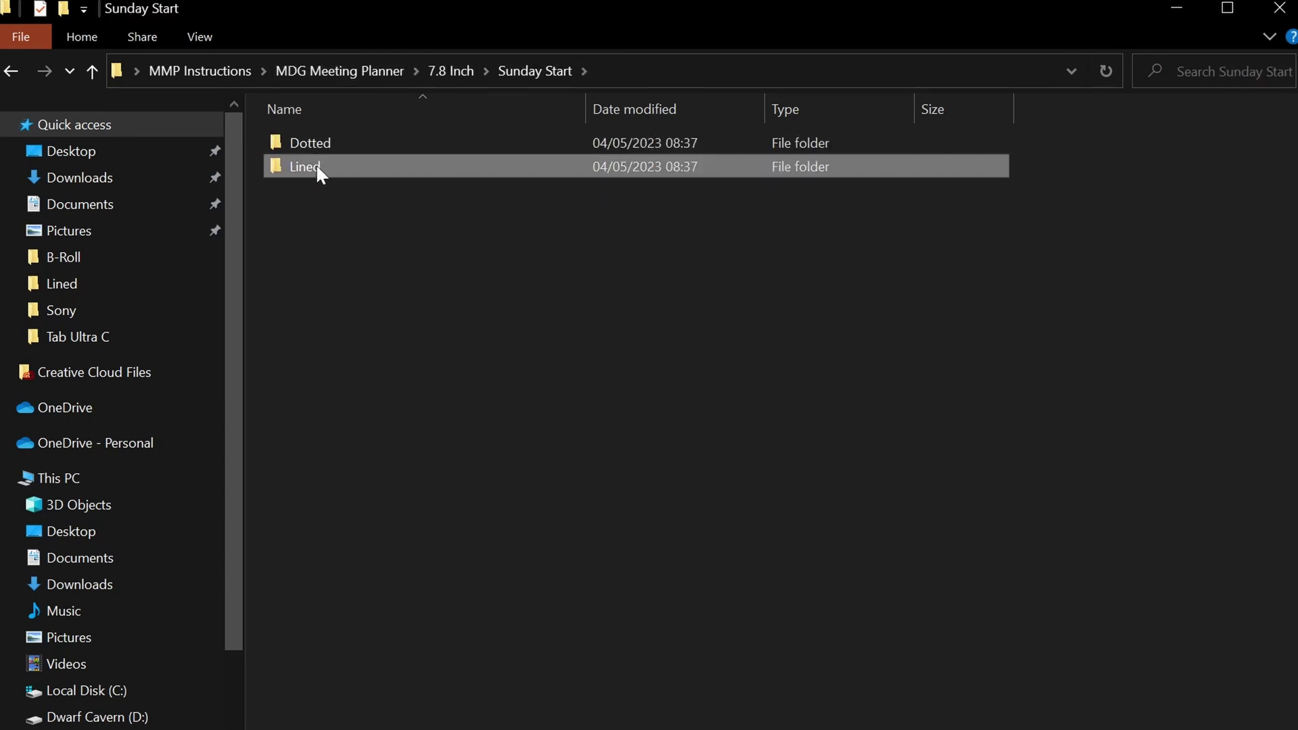
double_click(317, 166)
key(BackSpace)
key(BackSpace)
click(390, 73)
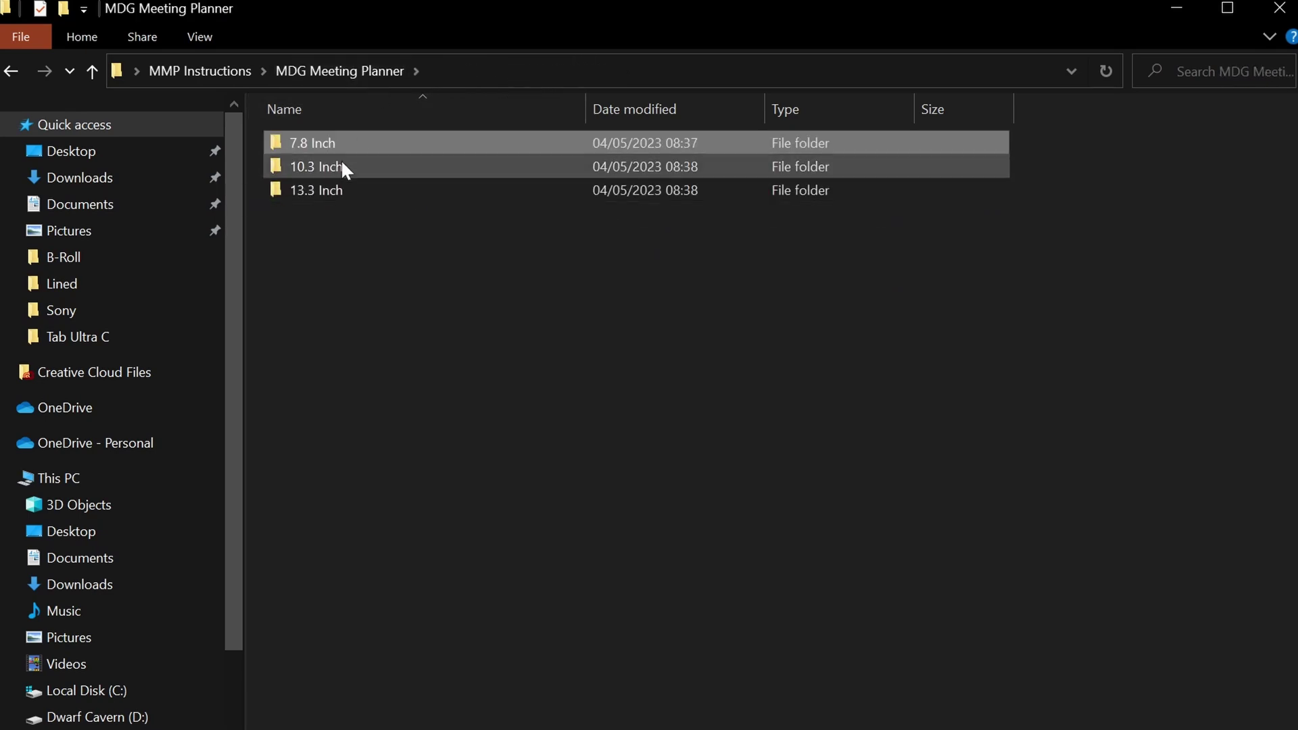
click(325, 193)
click(321, 143)
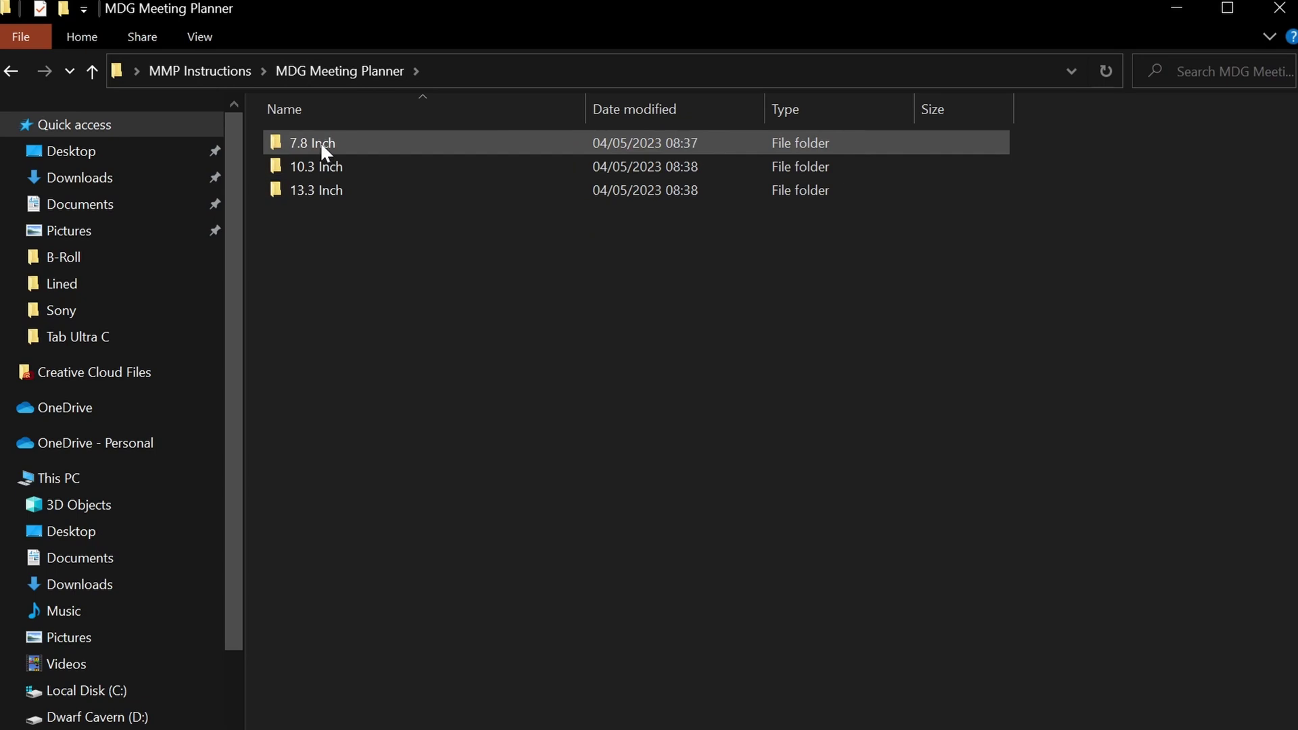
click(326, 164)
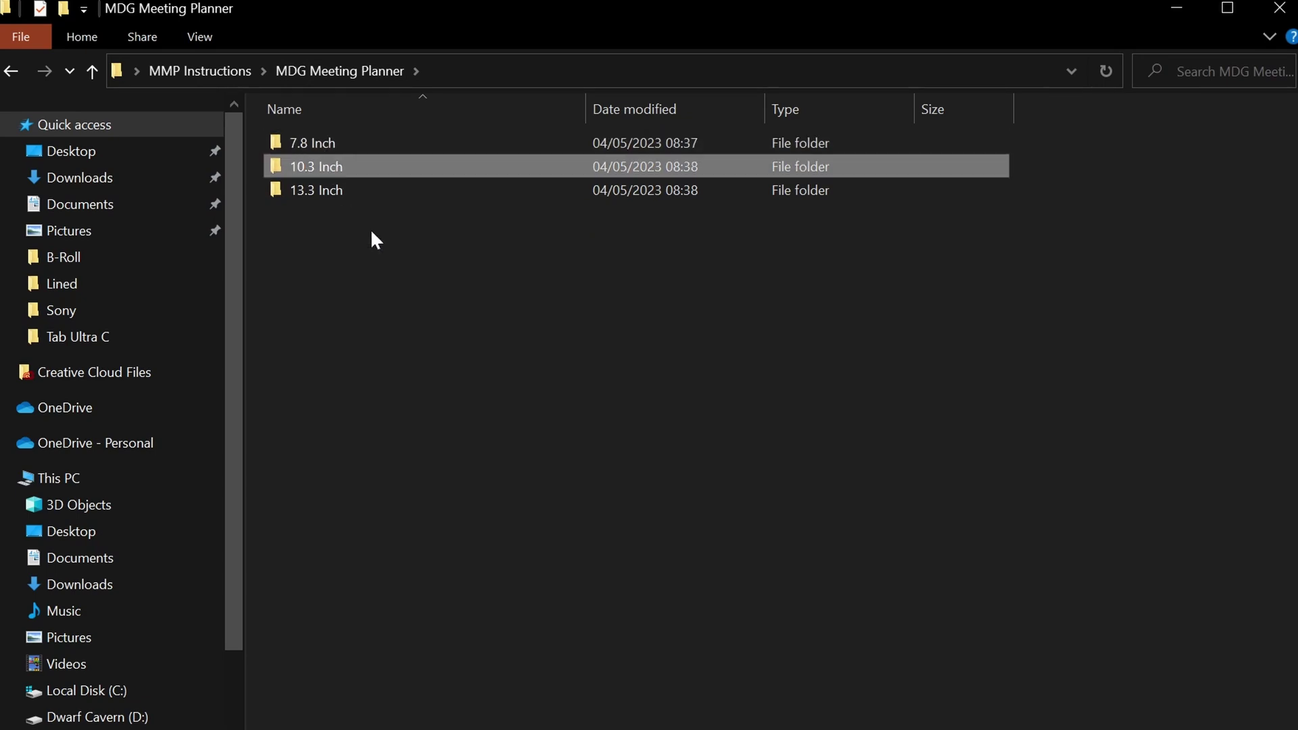
click(330, 192)
click(380, 335)
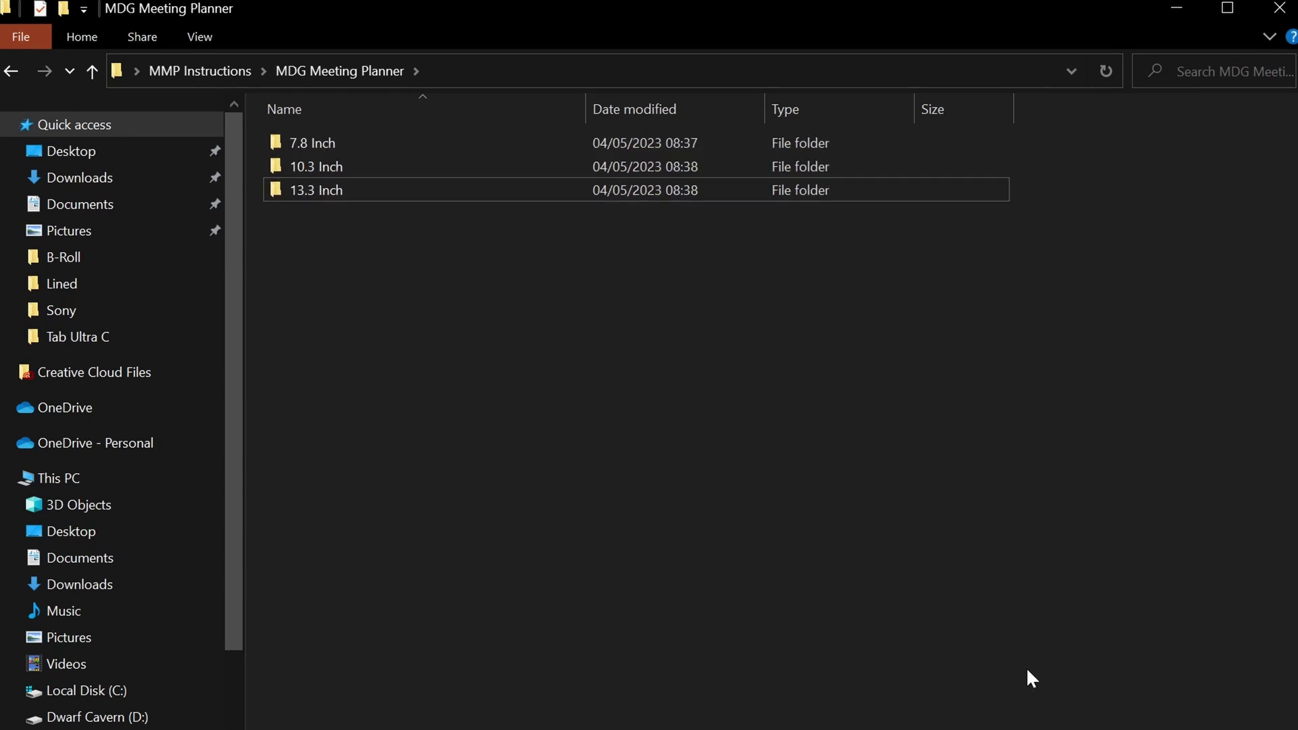